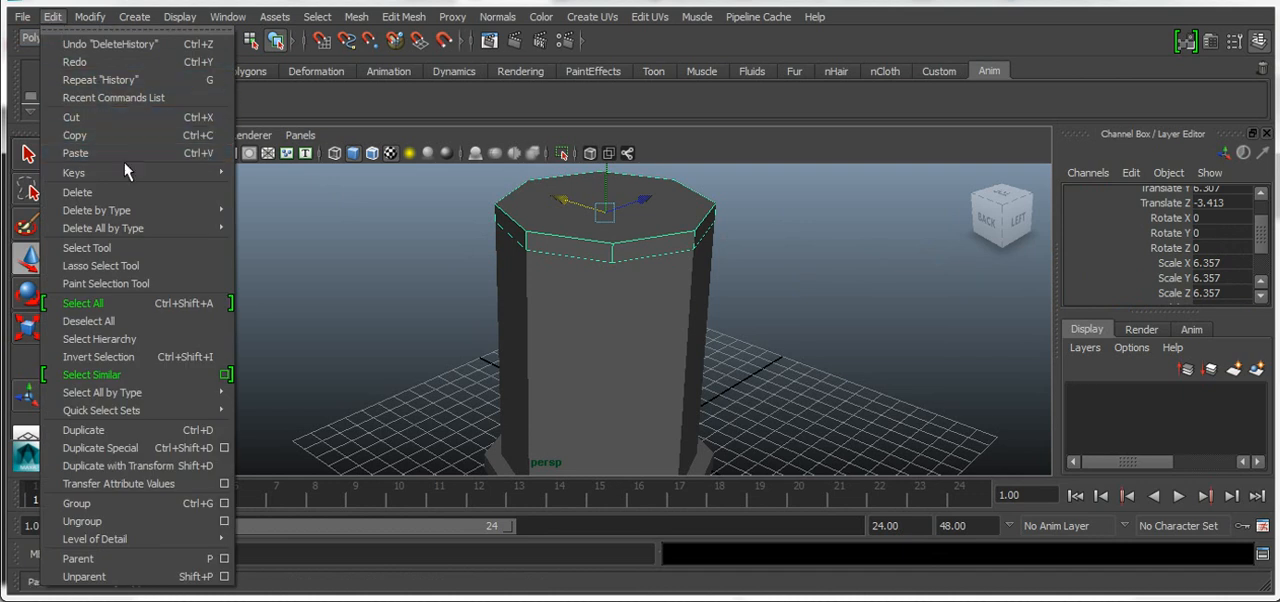
mouse_move(136, 211)
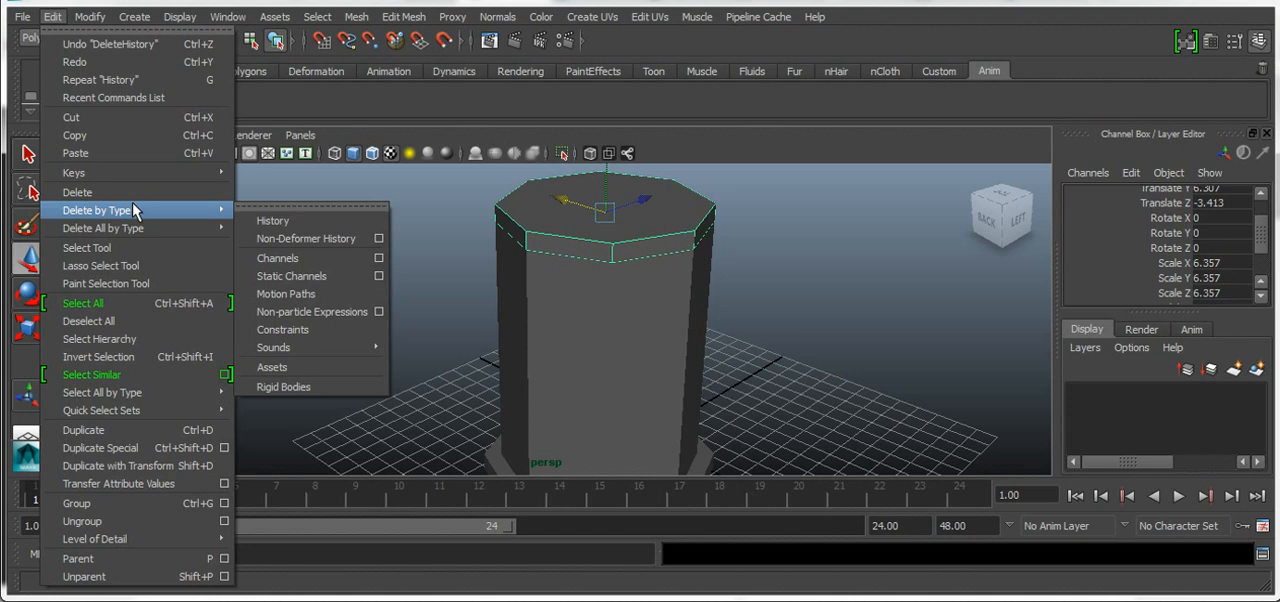
click(228, 17)
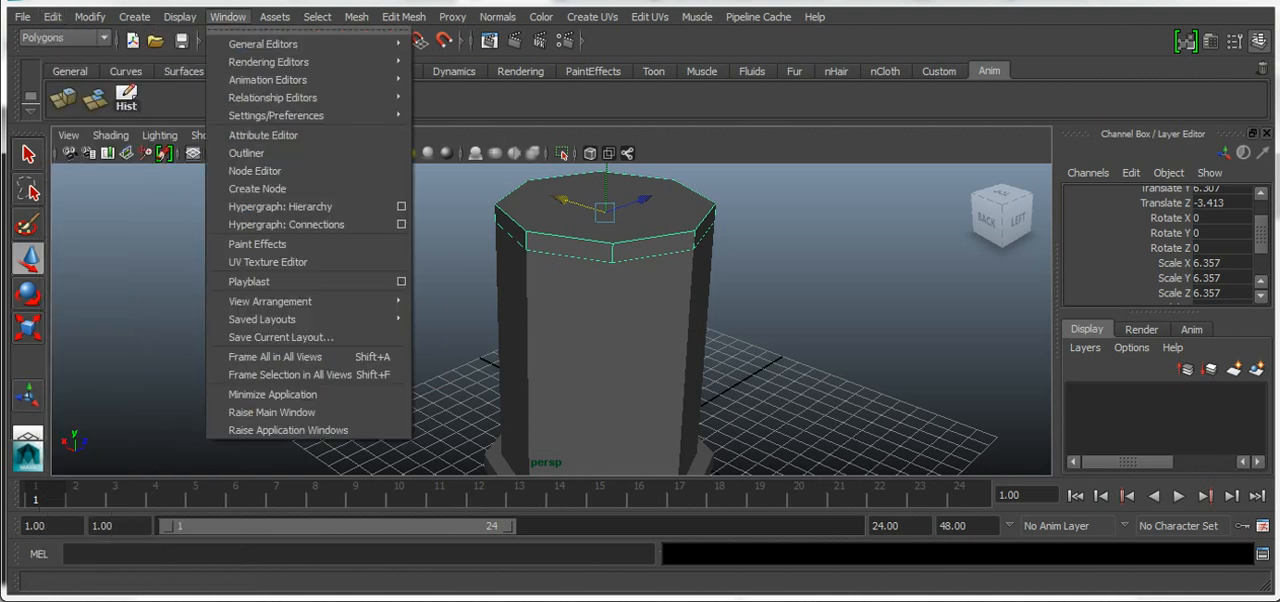
click(165, 125)
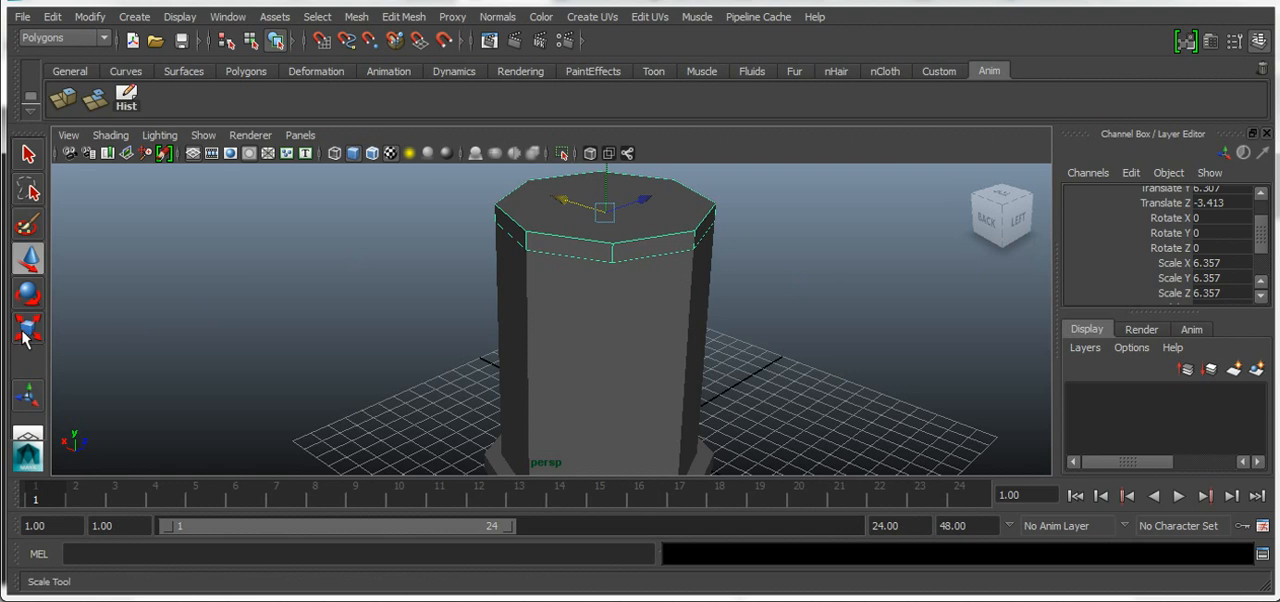
Try enlarging the column's top cap uniformly with the Scale tool, and undo the scaling
key(r)
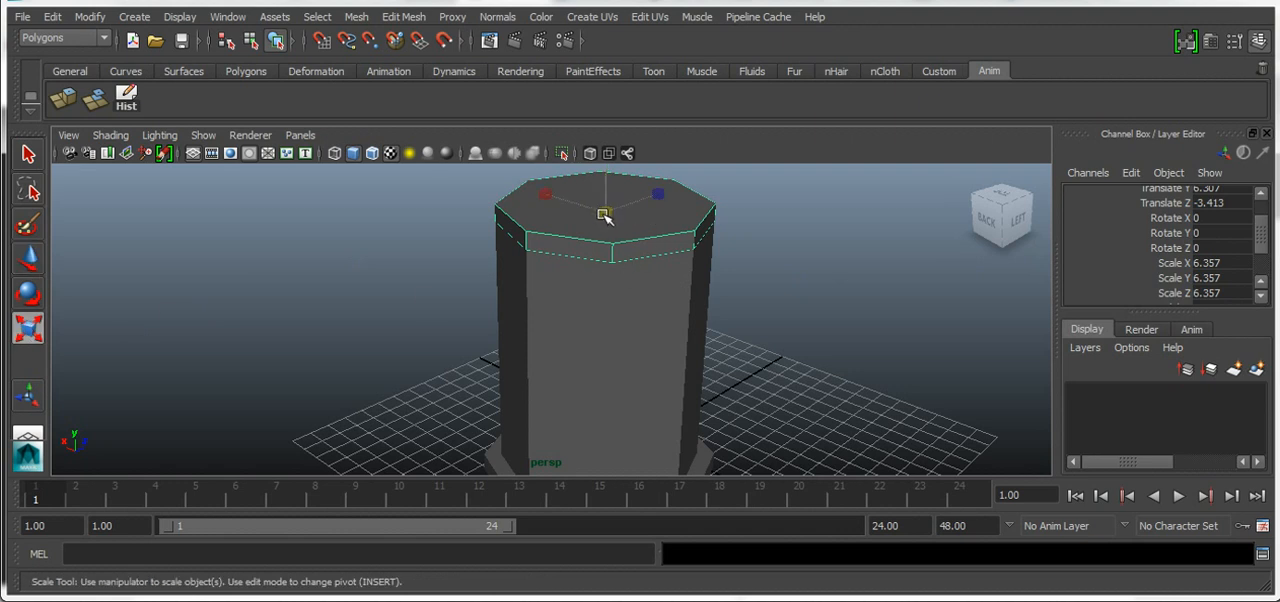
drag(605, 216, 608, 217)
drag(1009, 219, 999, 180)
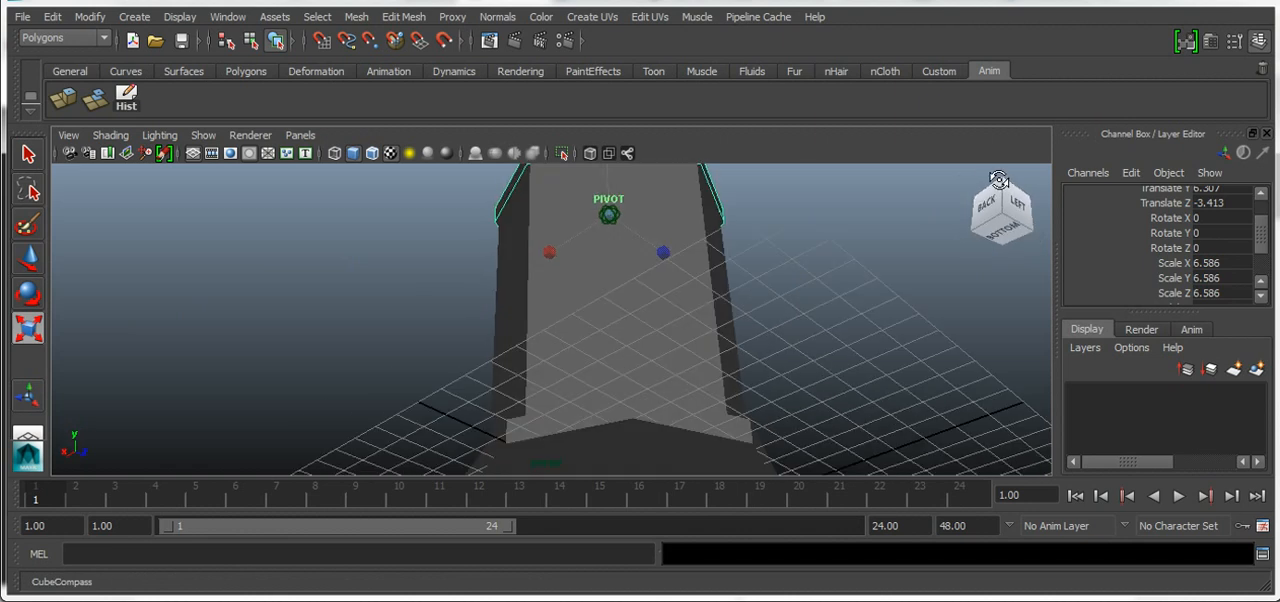
scroll(820, 194, down, 2)
drag(598, 236, 603, 235)
key(ctrl+z)
mouse_move(1008, 212)
mouse_down()
mouse_move(1000, 172)
mouse_move(1020, 274)
mouse_move(1004, 256)
mouse_move(1020, 222)
mouse_move(1036, 252)
mouse_up()
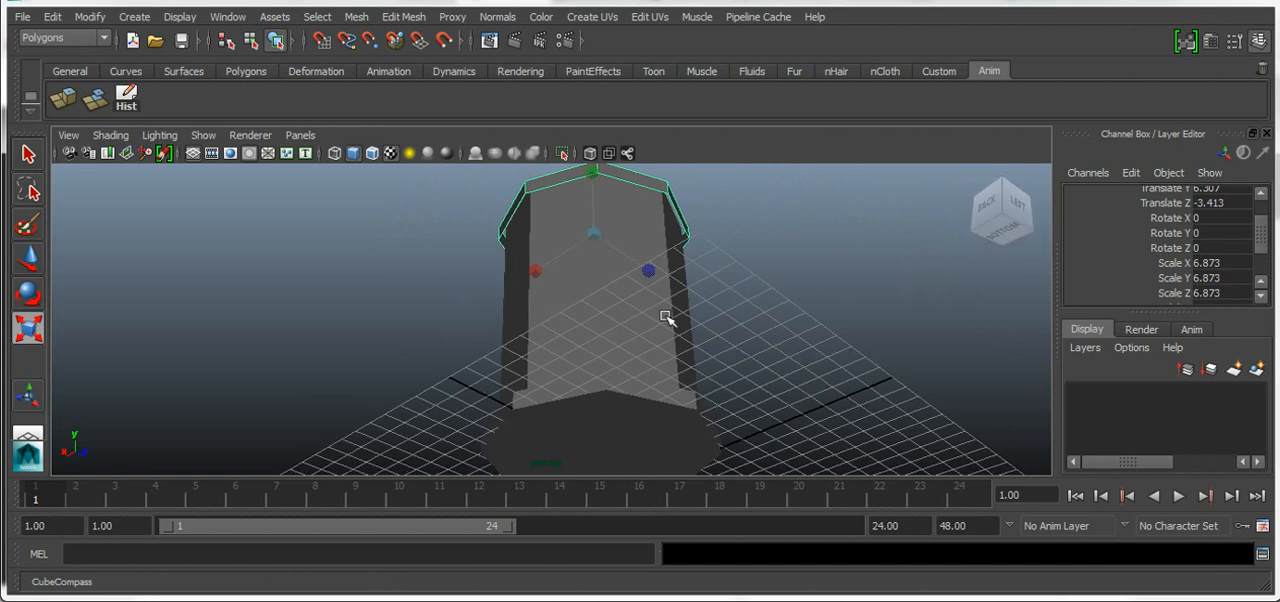
key(ctrl+z)
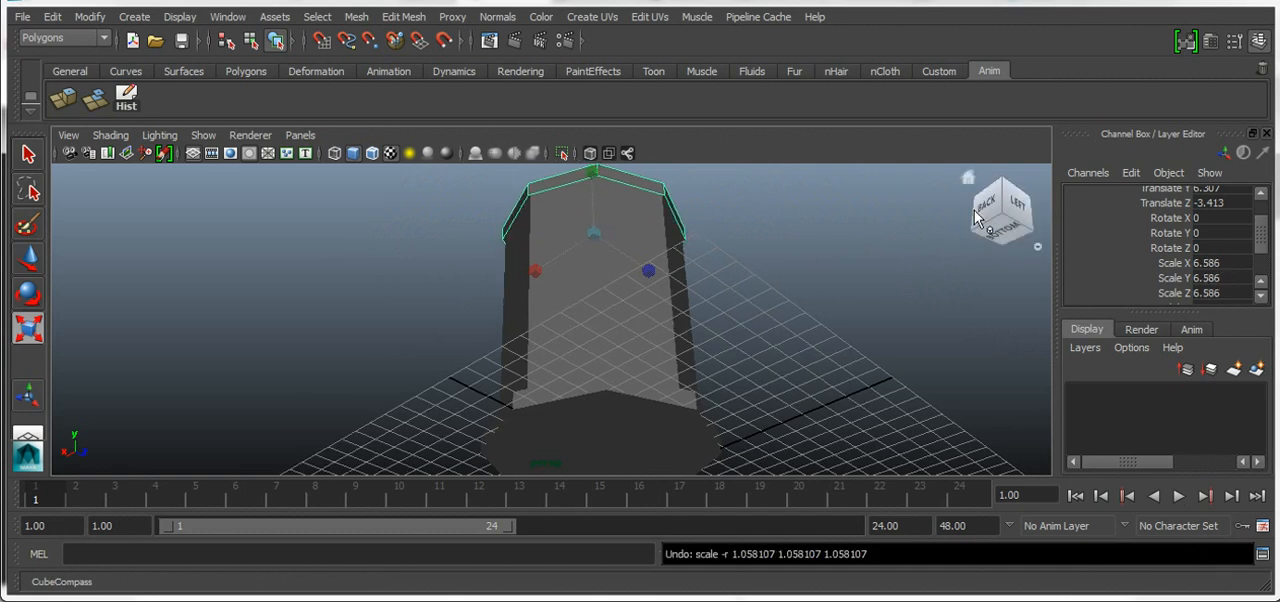
key(ctrl+z)
Add a Freeze Transformations shortcut to the Anim shelf and apply it to the top cap
click(985, 228)
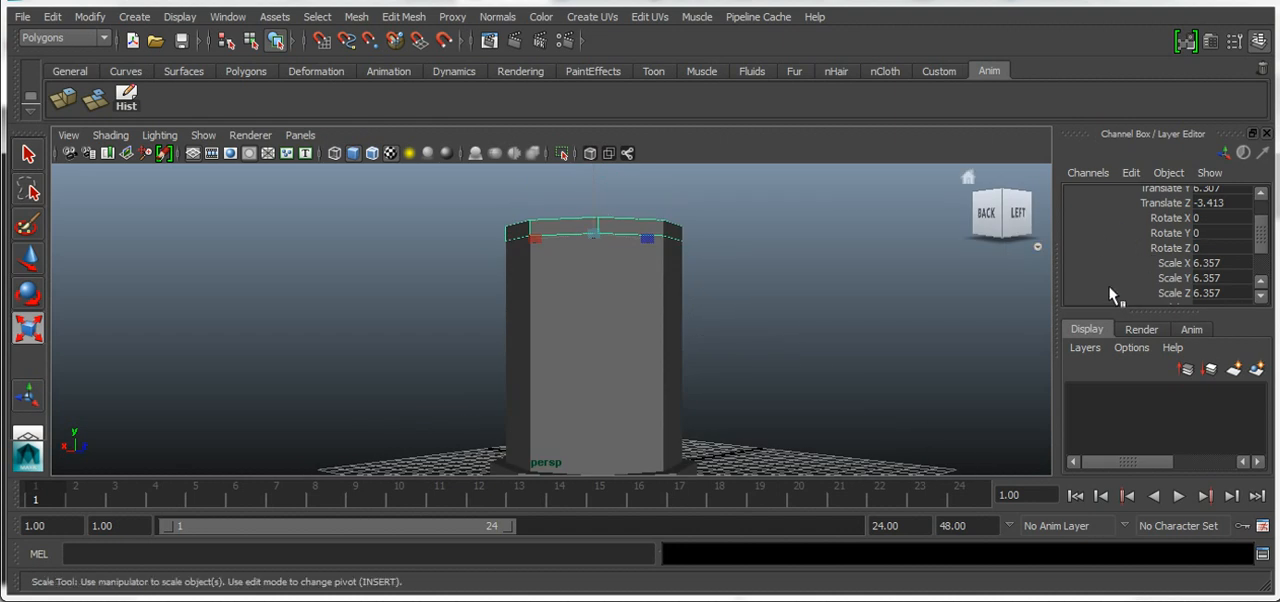
click(993, 218)
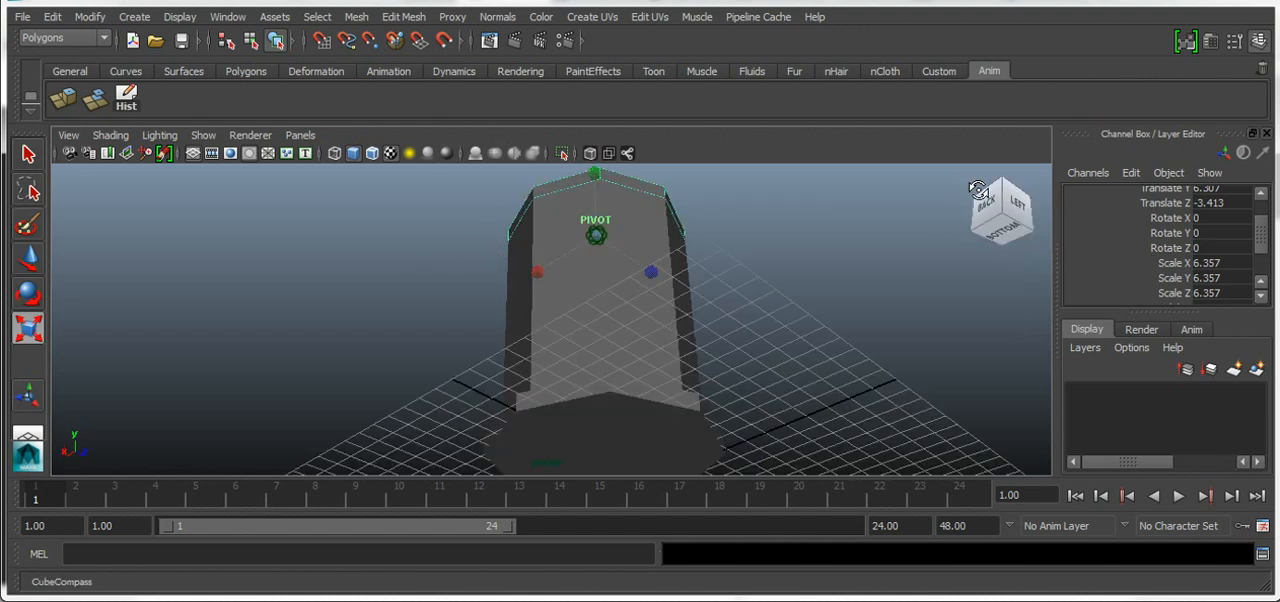
click(89, 16)
mouse_move(135, 96)
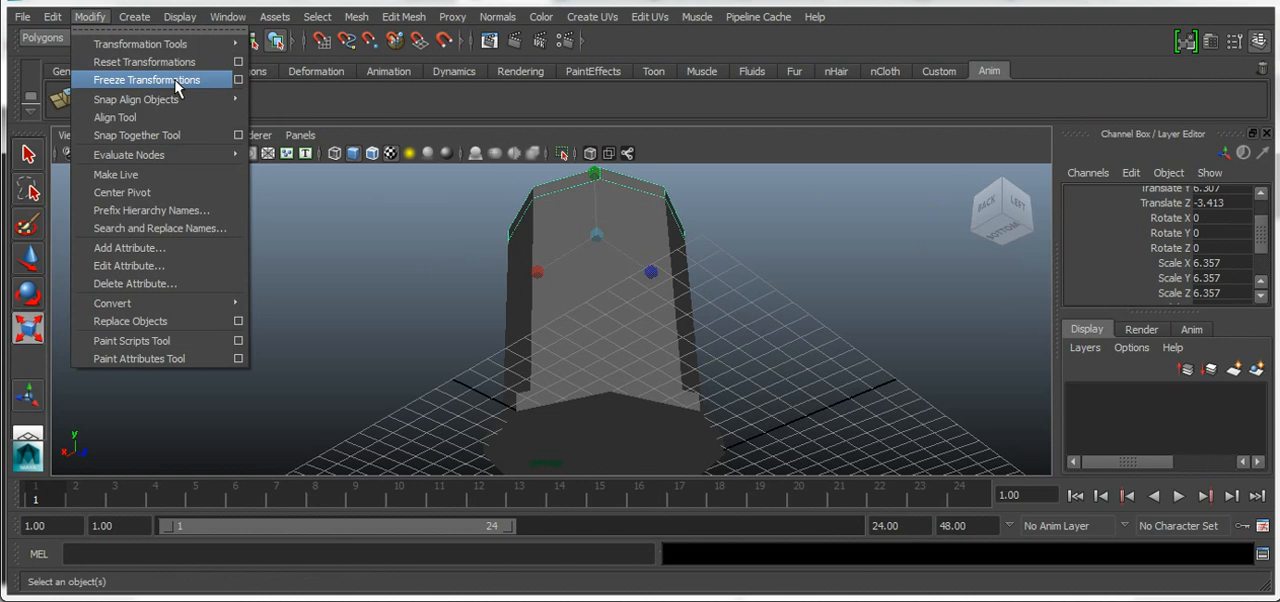
click(300, 94)
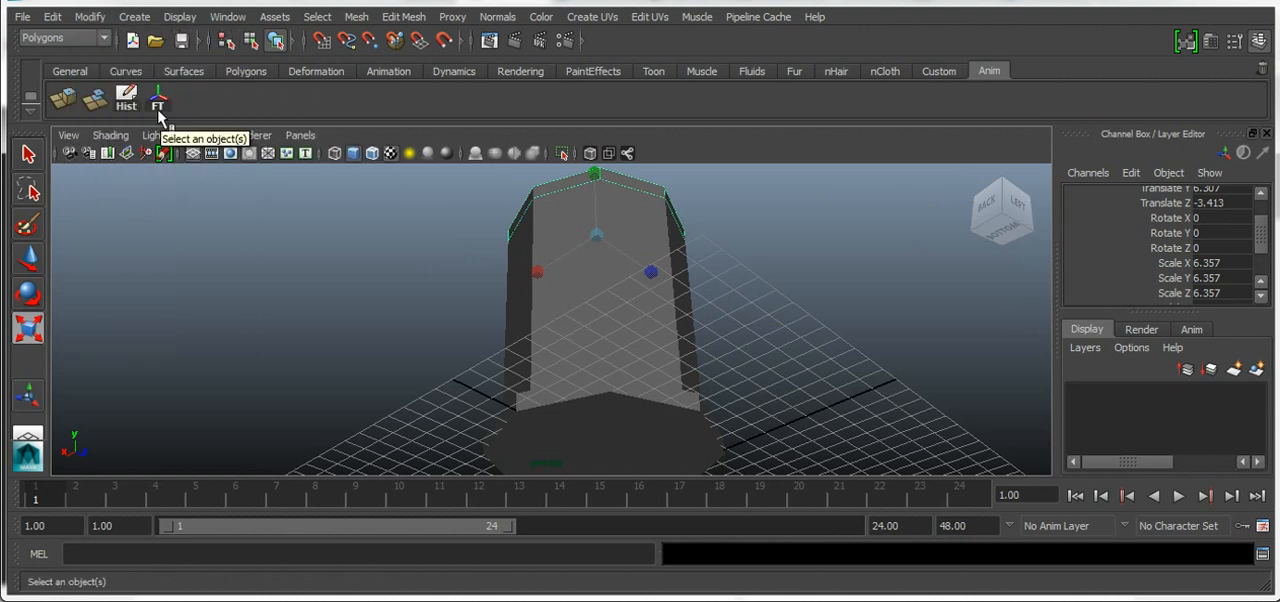
click(158, 103)
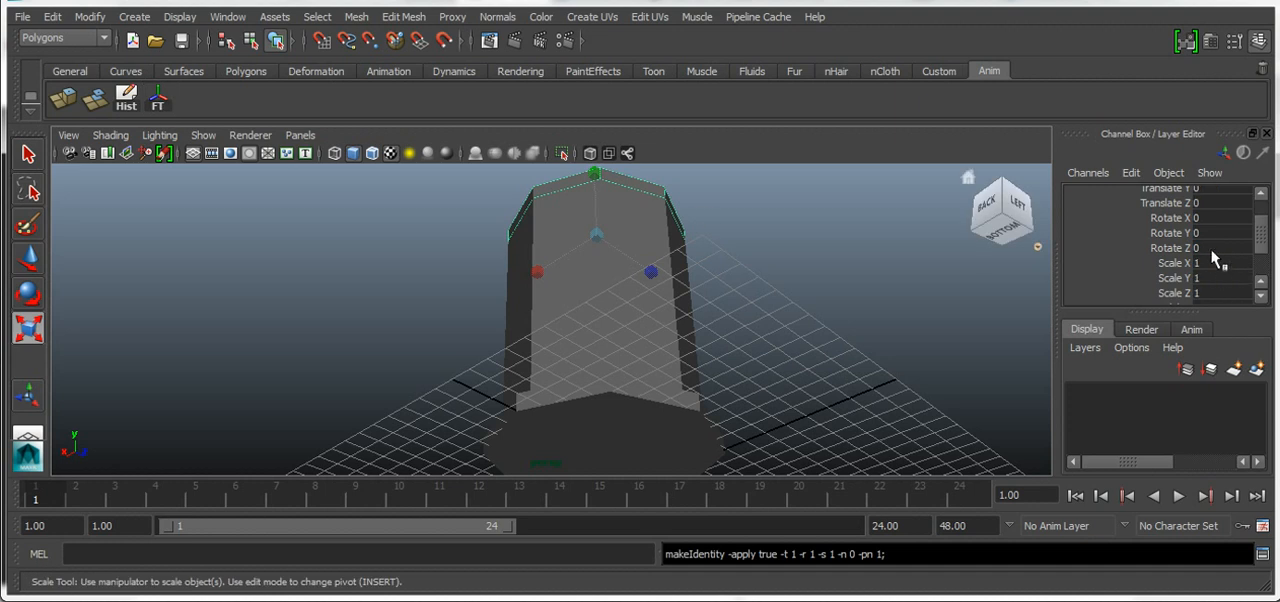
Try a Scale X of 2 on the top cap and set it back to 1
drag(1263, 241, 1263, 226)
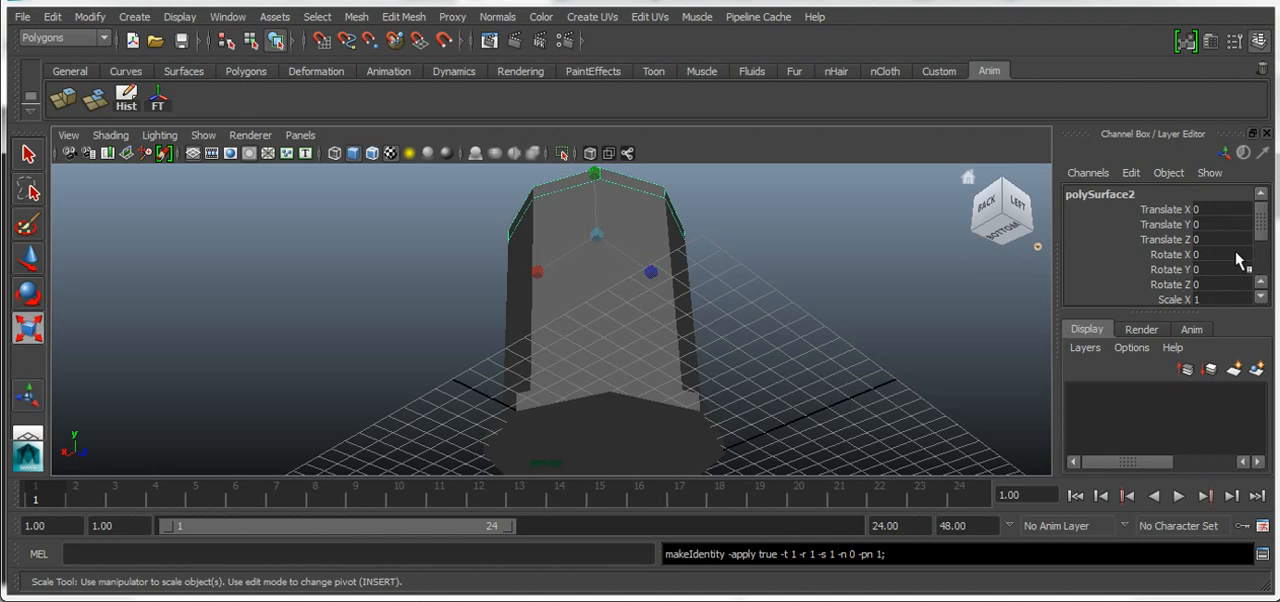
drag(1262, 238, 1266, 252)
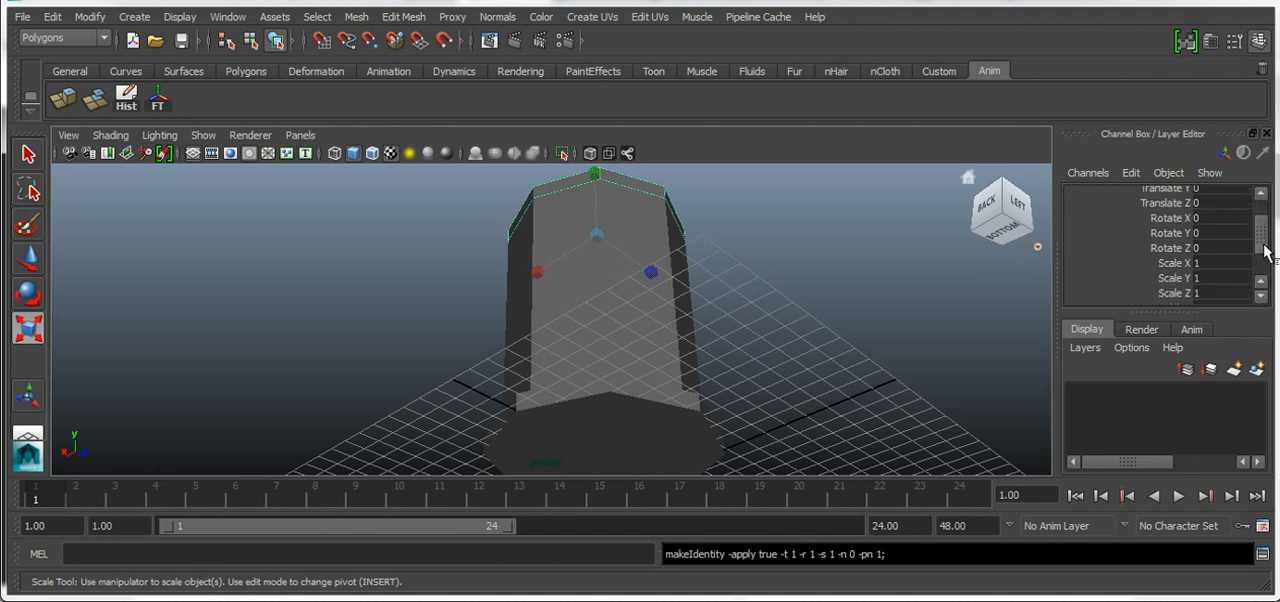
click(1203, 266)
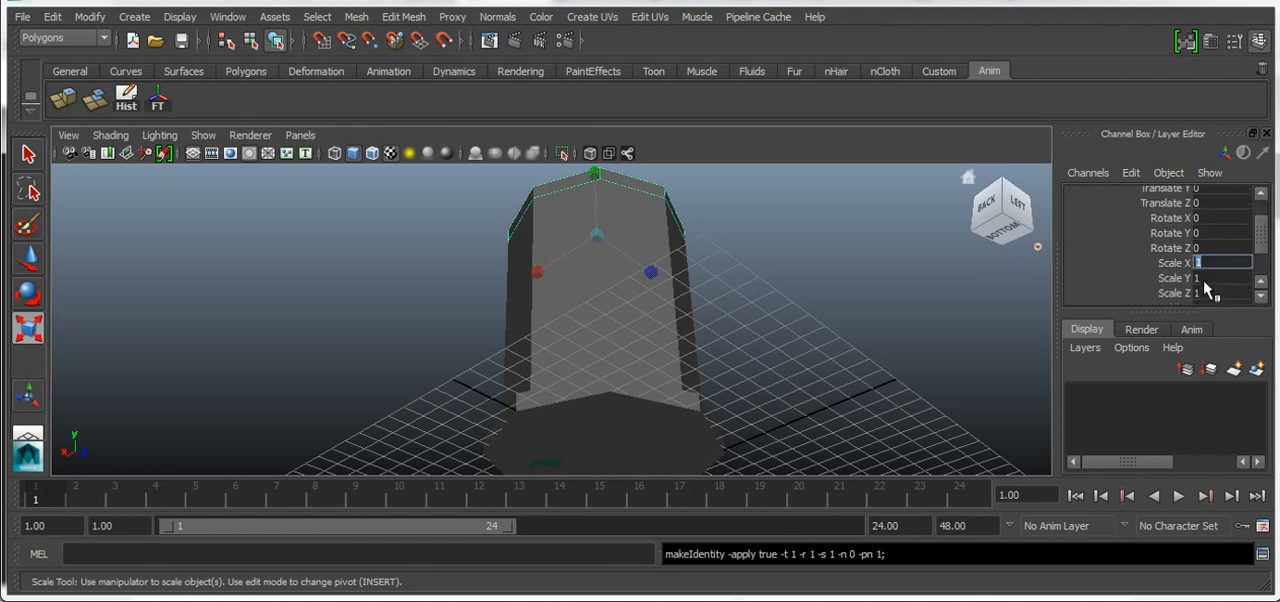
text(2)
key(Return)
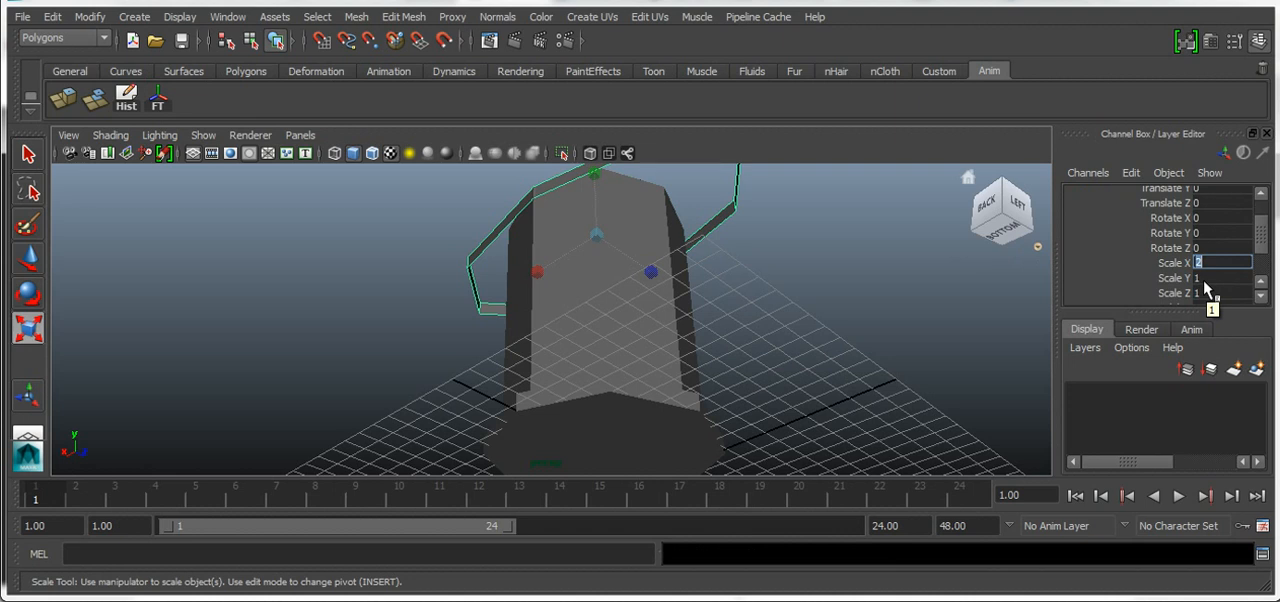
text(1)
key(Return)
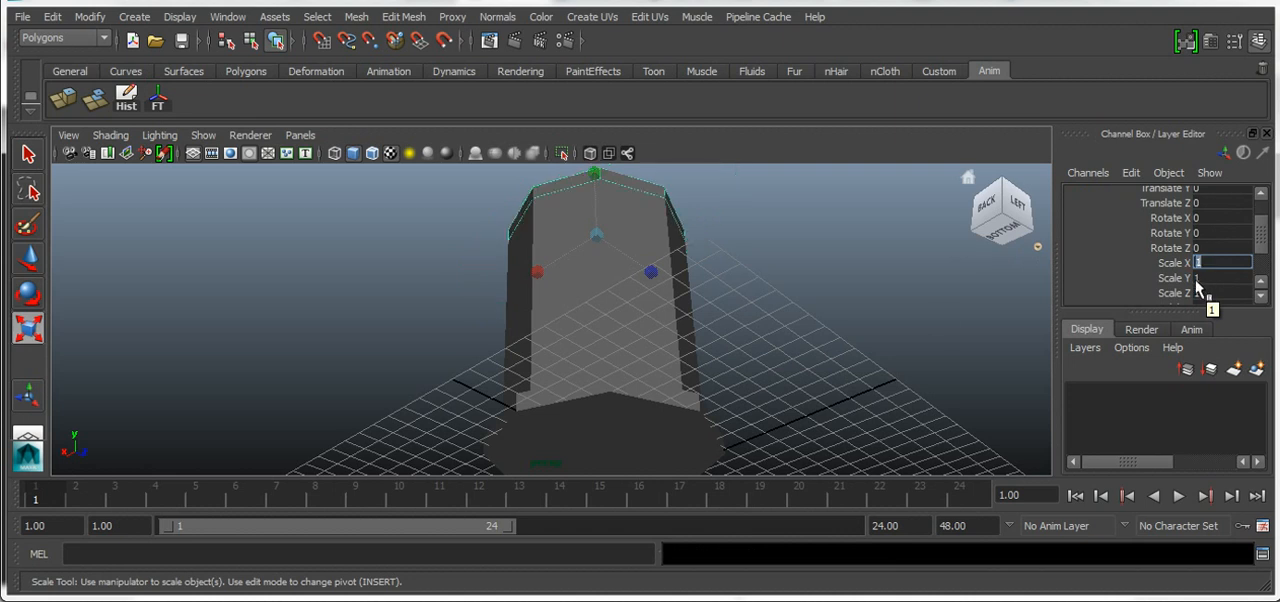
Scale the top cap uniformly to about 1.068 so that it overhangs the column slightly
click(997, 225)
drag(997, 226, 991, 219)
drag(596, 236, 606, 238)
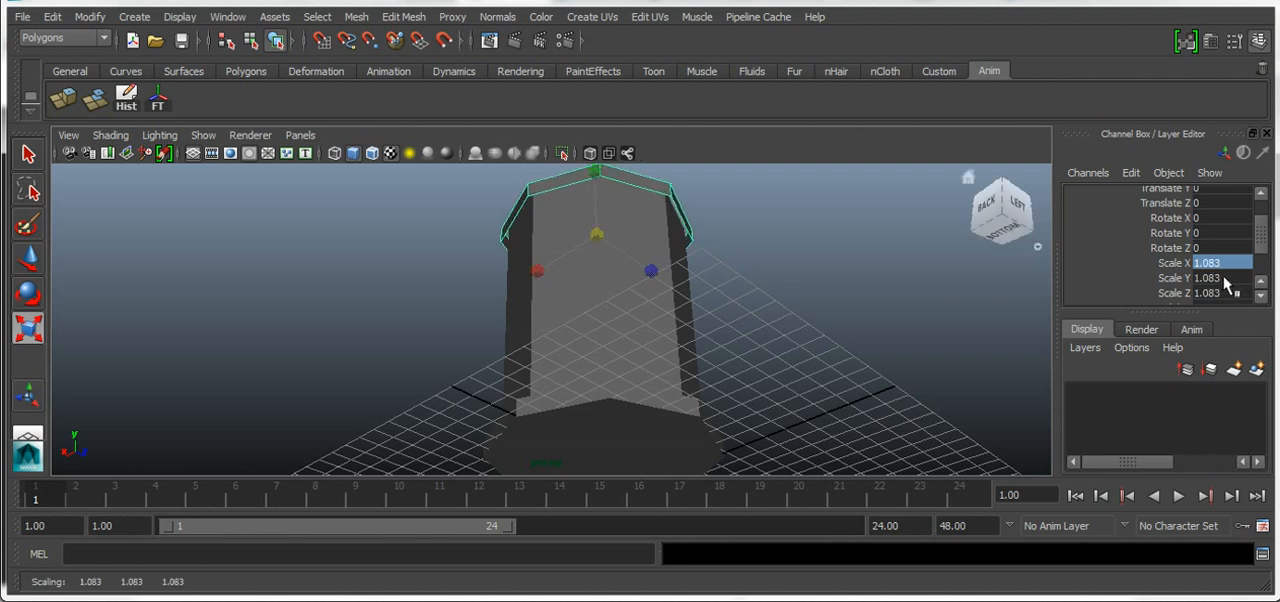
drag(1012, 228, 990, 206)
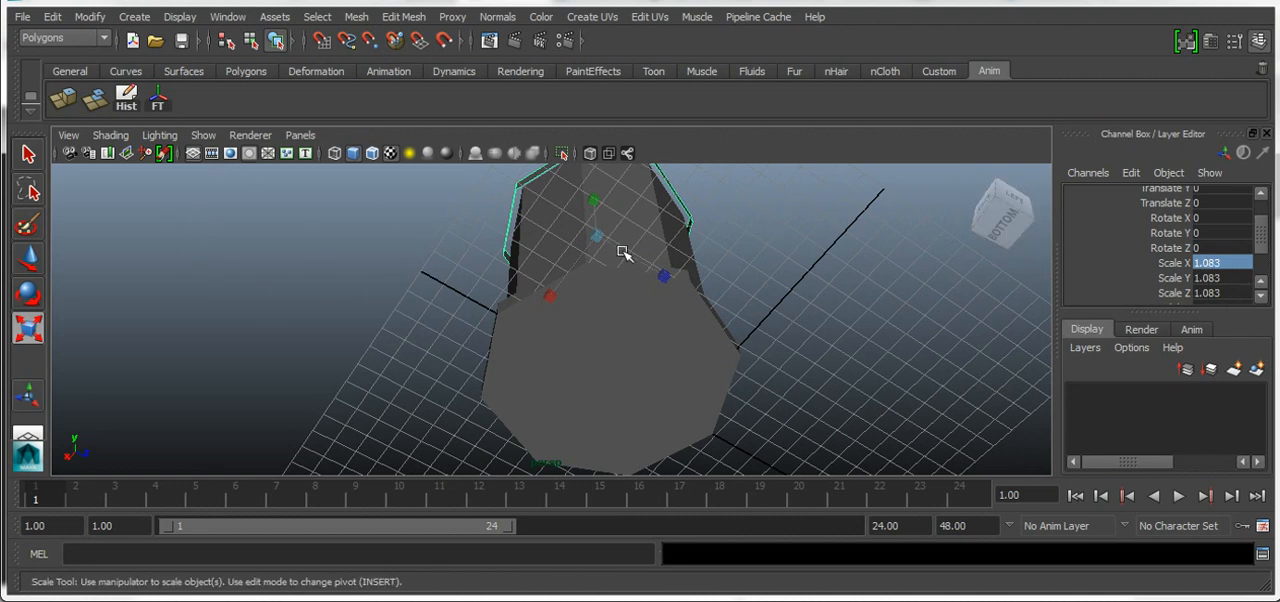
drag(597, 236, 594, 236)
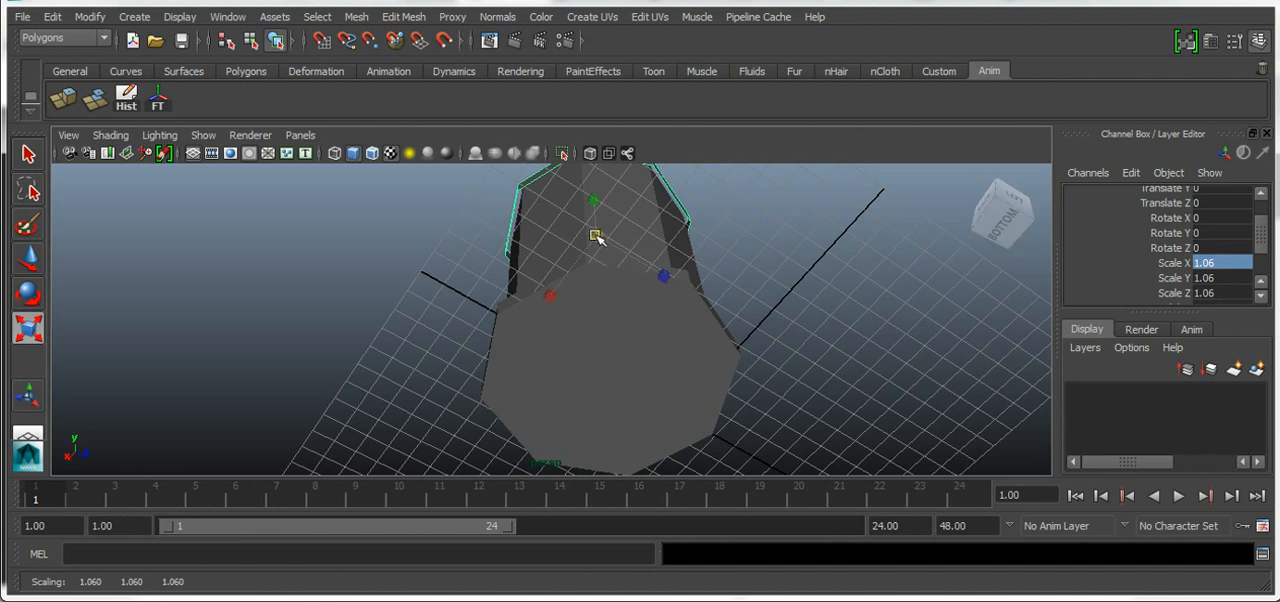
key(ctrl+z)
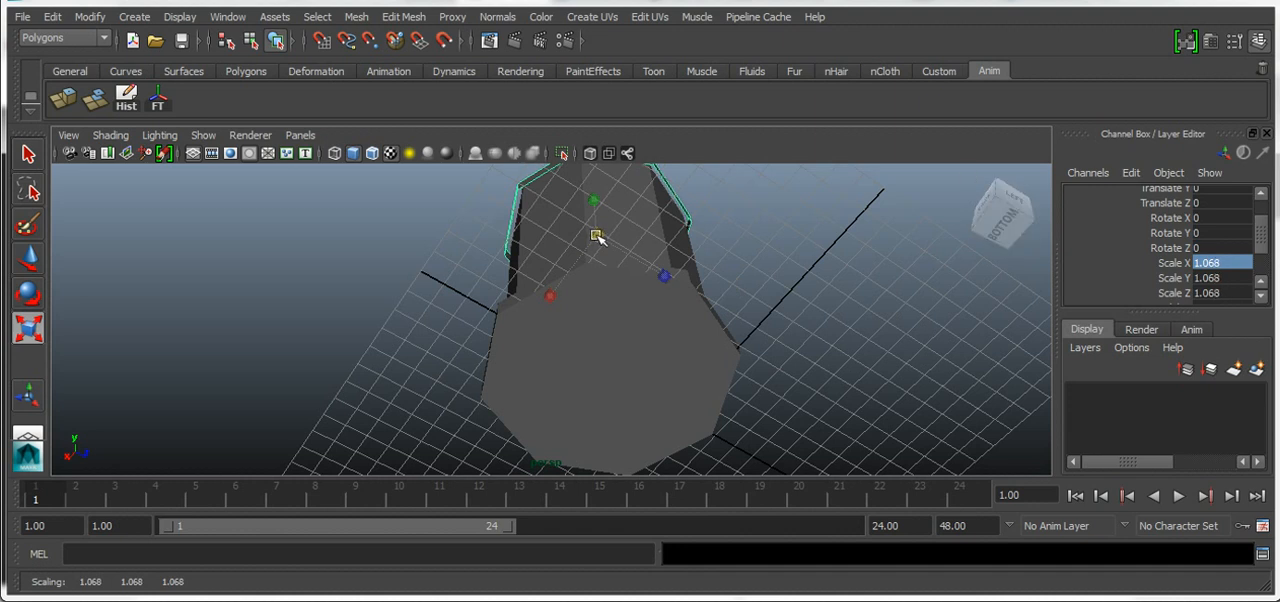
Display wireframe on shaded in the perspective view and clear the selection
click(998, 230)
drag(998, 230, 962, 262)
click(575, 340)
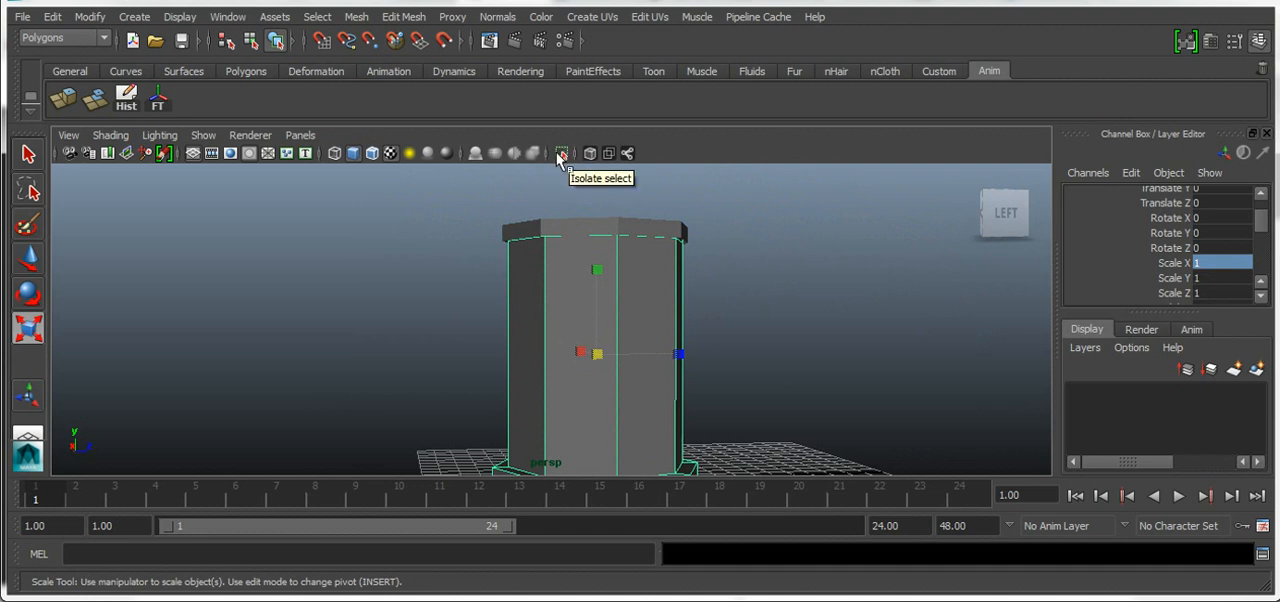
click(372, 155)
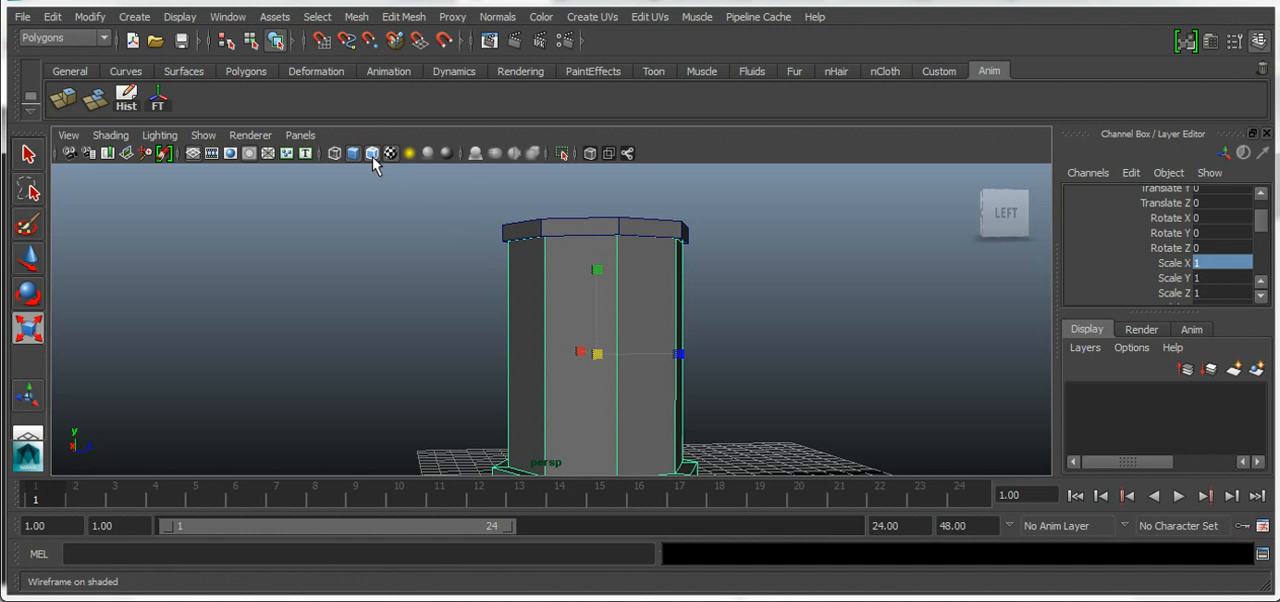
drag(1002, 222, 985, 250)
click(846, 323)
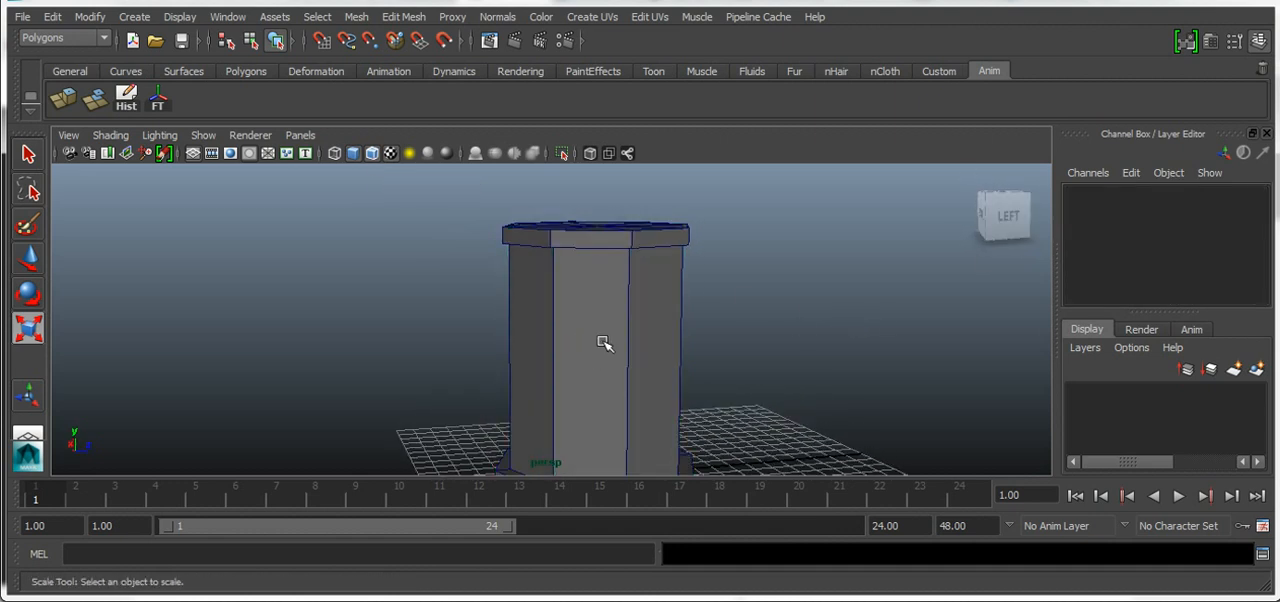
Assign a new Lambert material to the column body
click(604, 343)
click(985, 213)
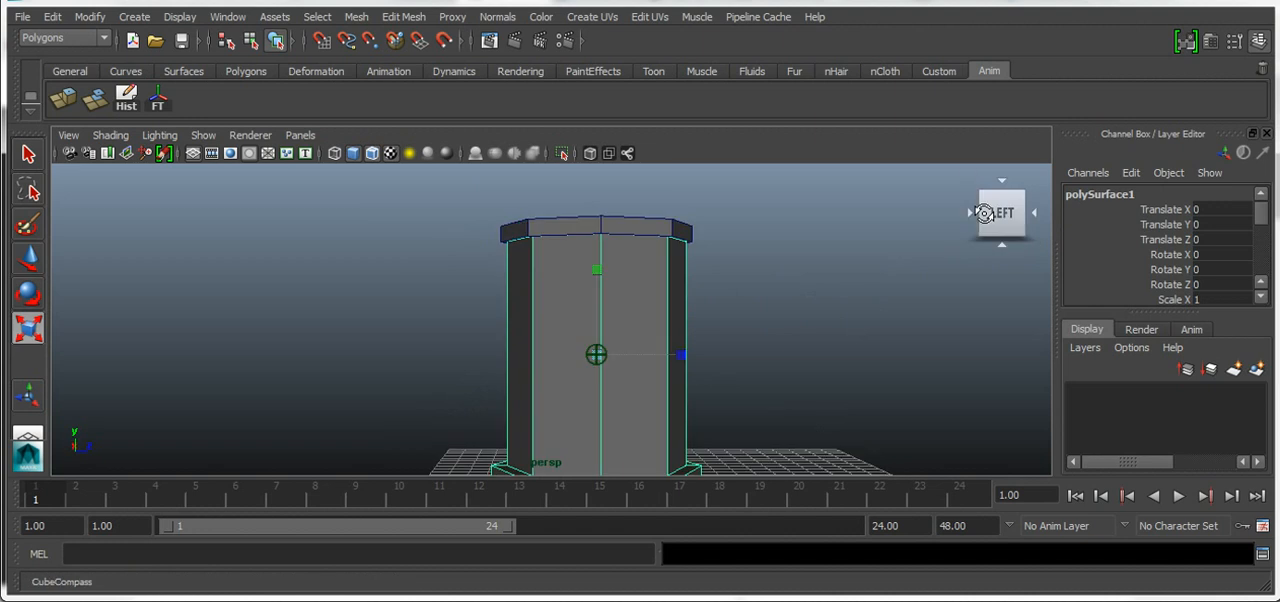
right_click(578, 292)
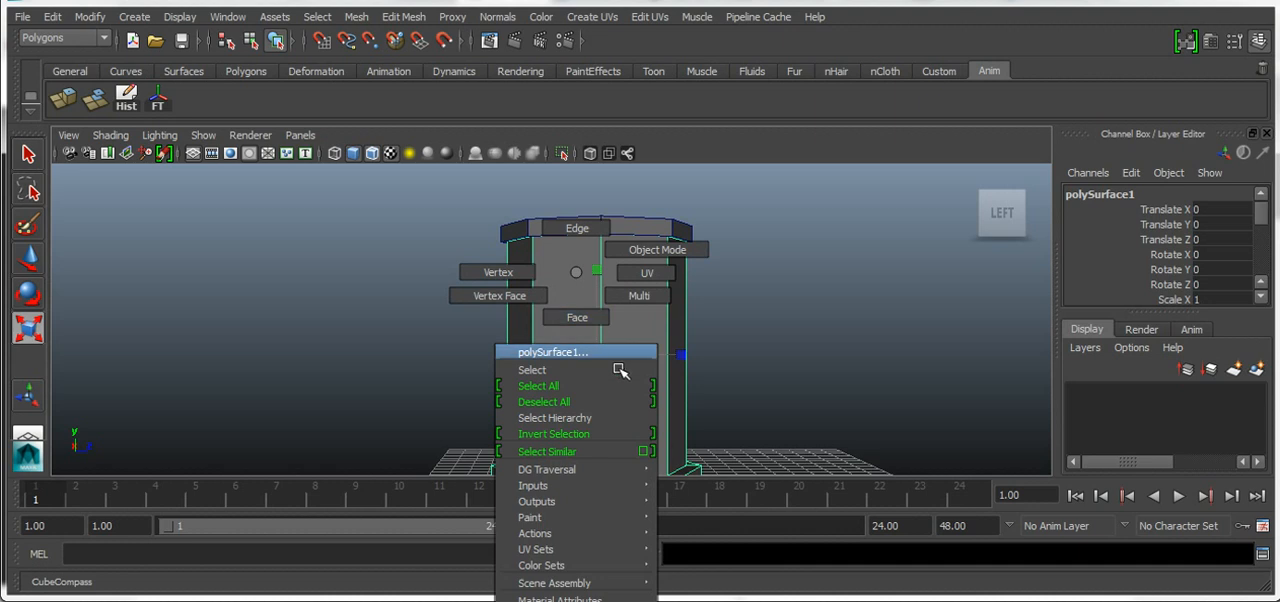
mouse_move(615, 472)
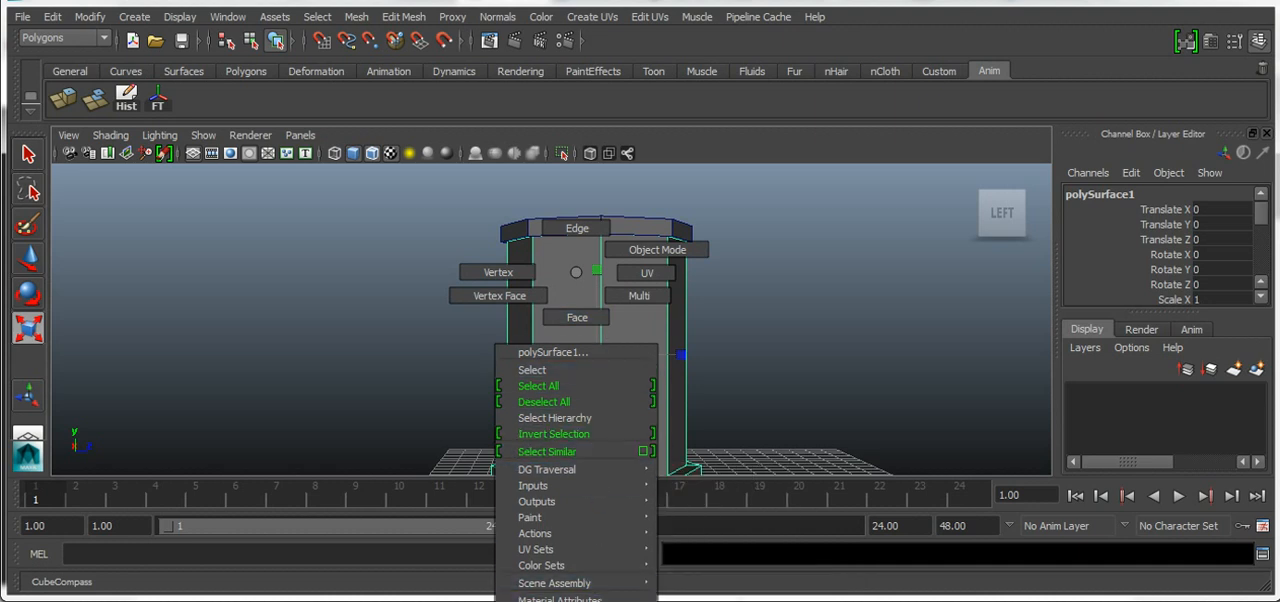
mouse_move(590, 601)
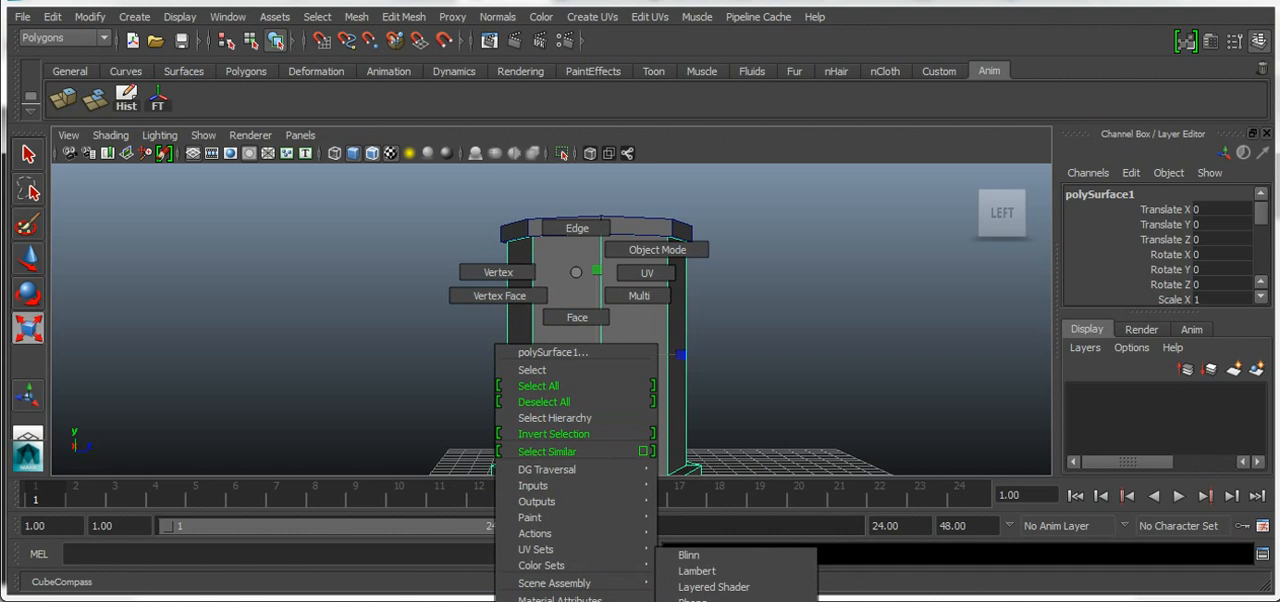
click(706, 572)
drag(1058, 300, 1047, 300)
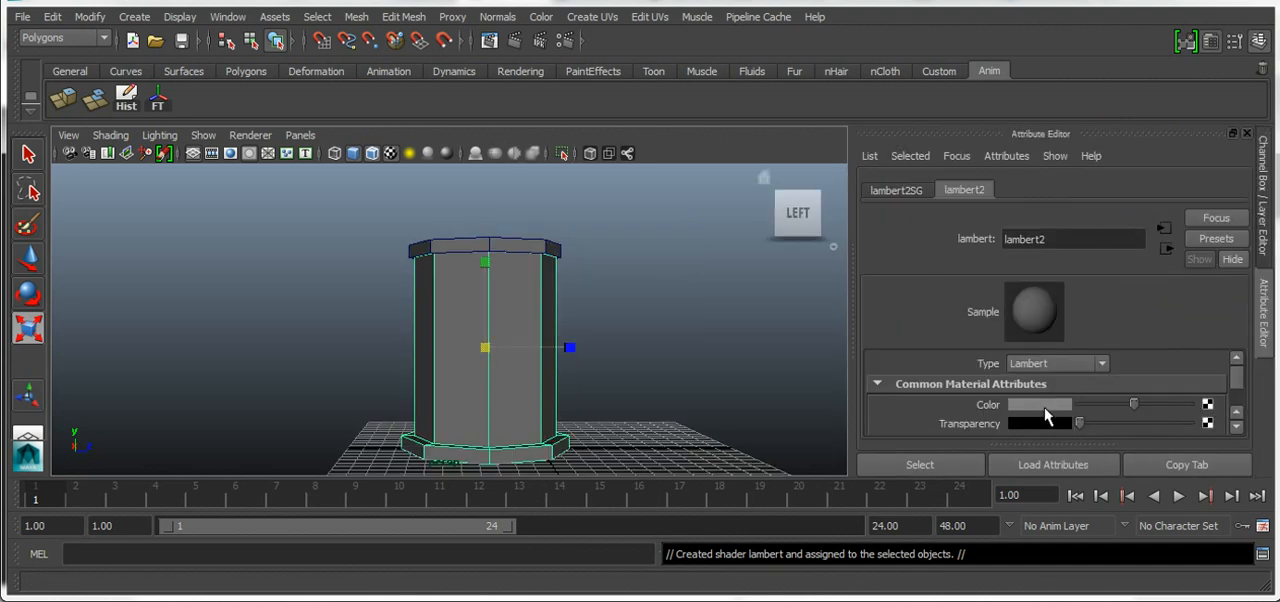
Set the color of the column body's Lambert material to near-white and deselect the column
click(1040, 405)
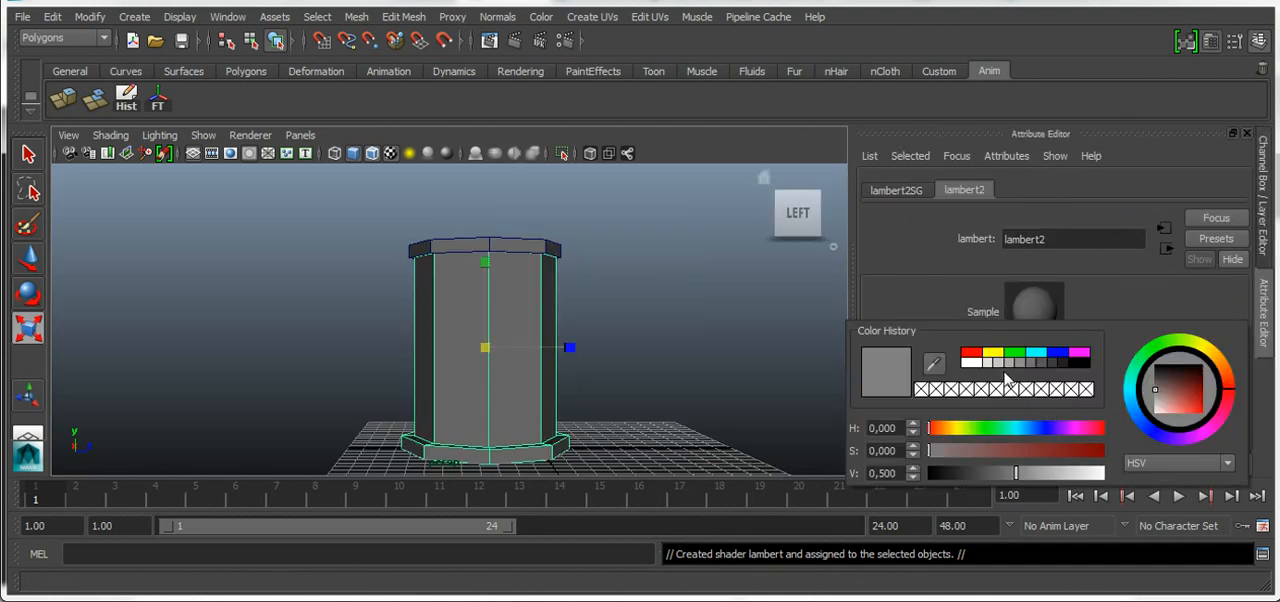
click(973, 362)
drag(1100, 477, 1094, 472)
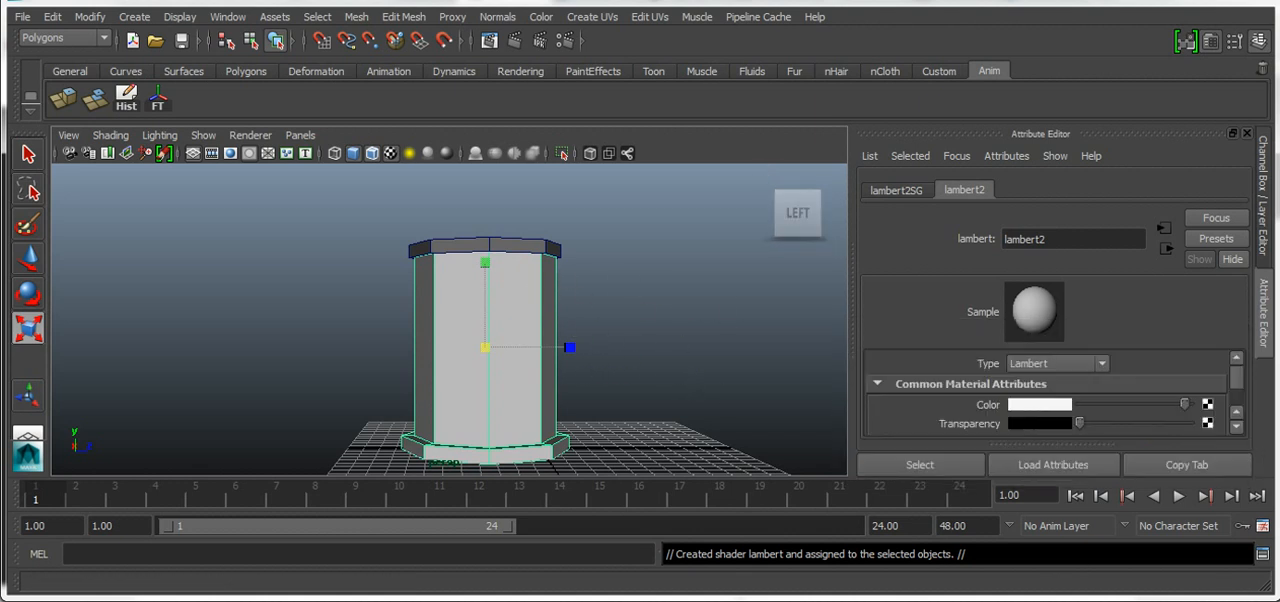
click(611, 274)
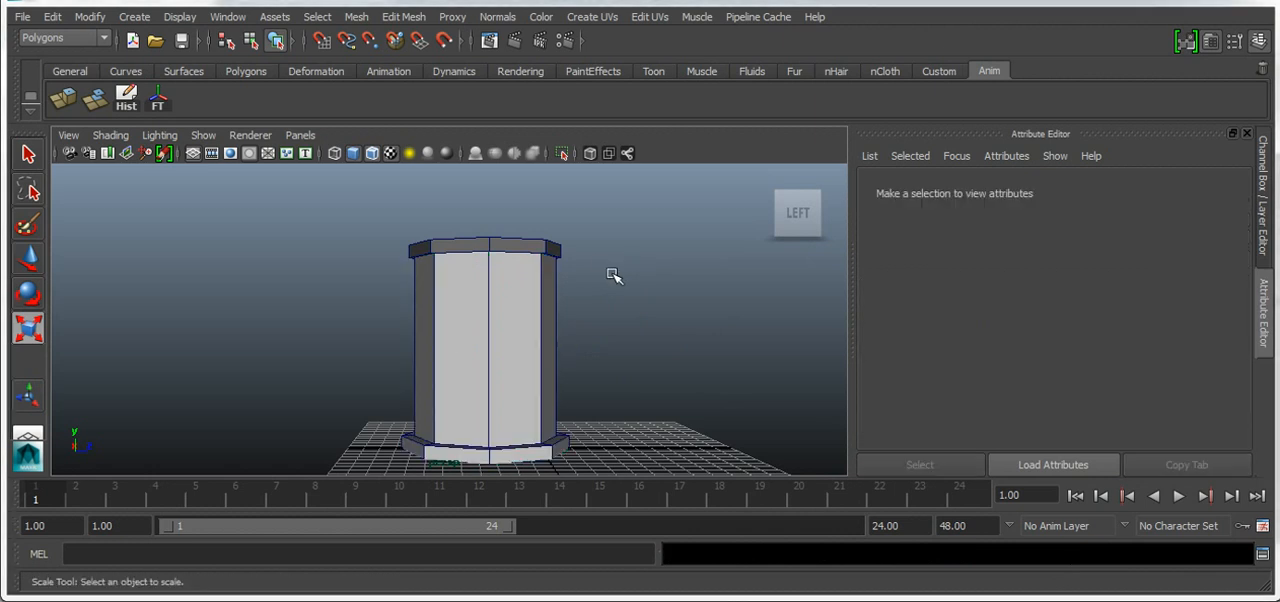
Undo the column body's material assignment and assign one new Lambert material to both the top cap and the column body
key(ctrl+z)
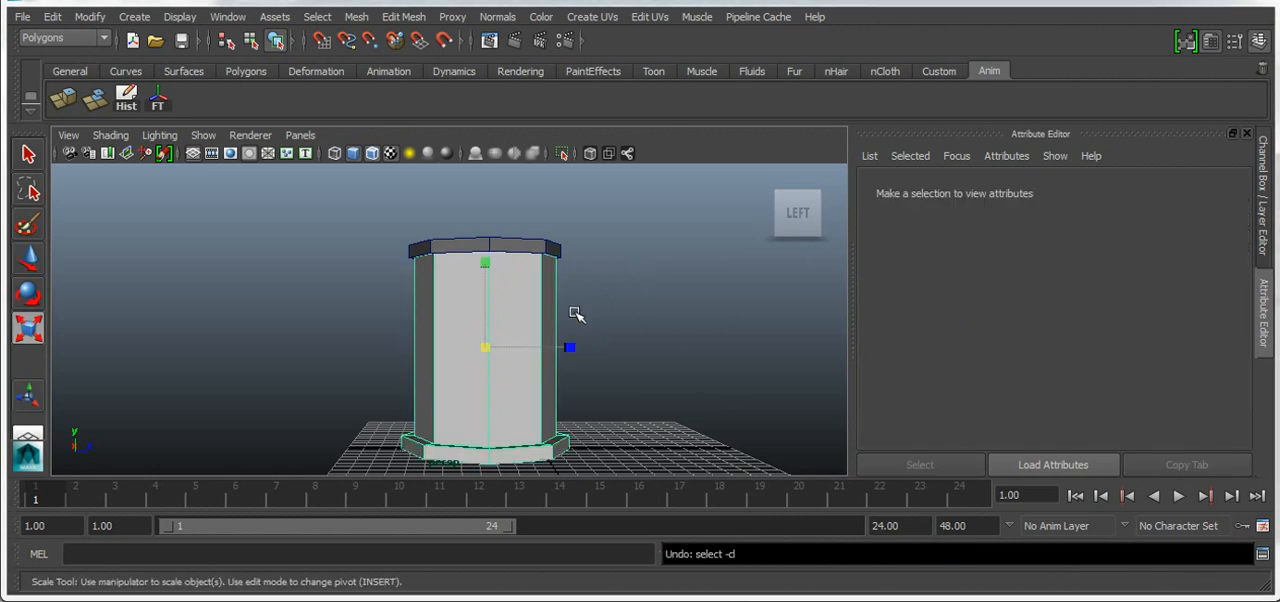
key(ctrl+z)
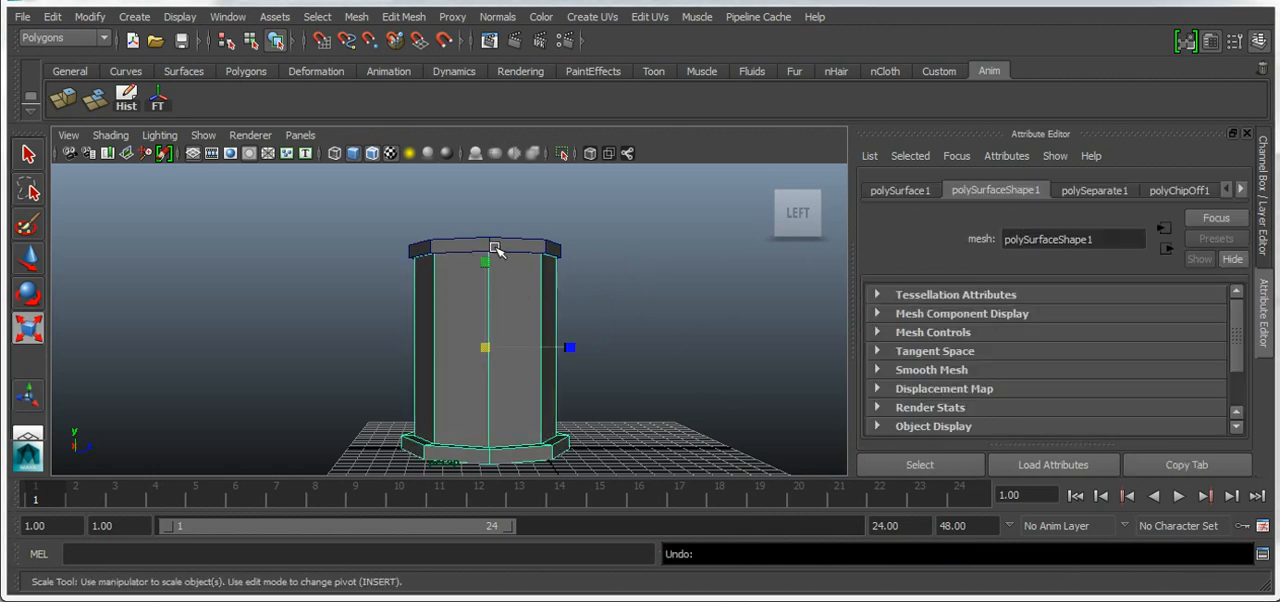
click(495, 248)
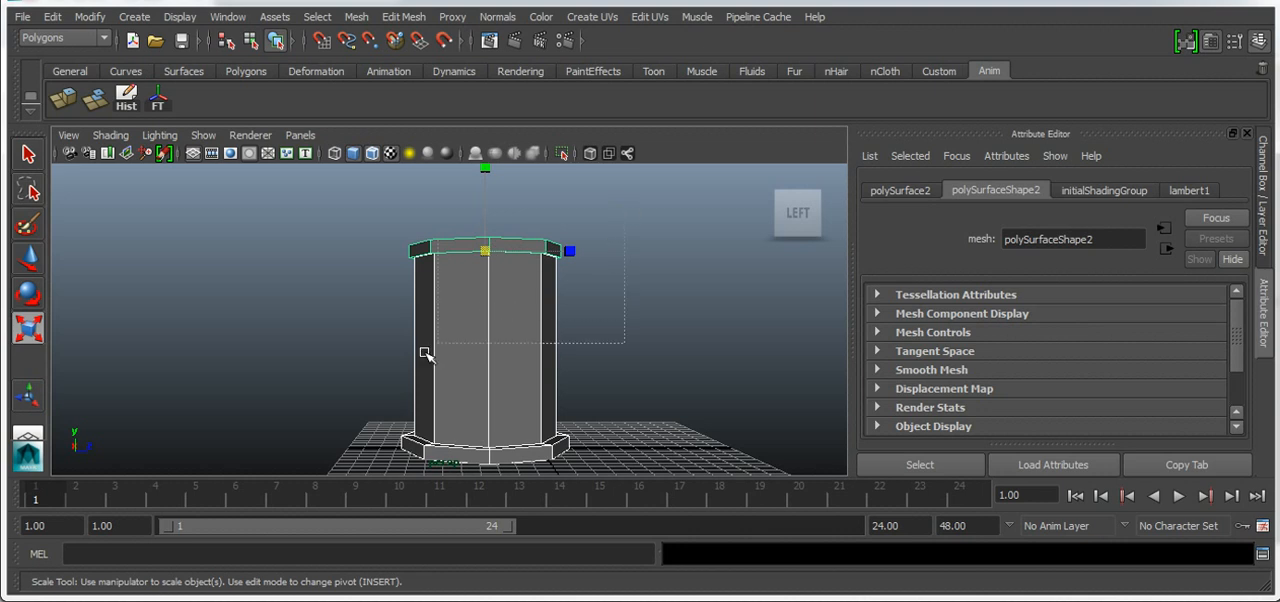
right_drag(517, 272, 651, 570)
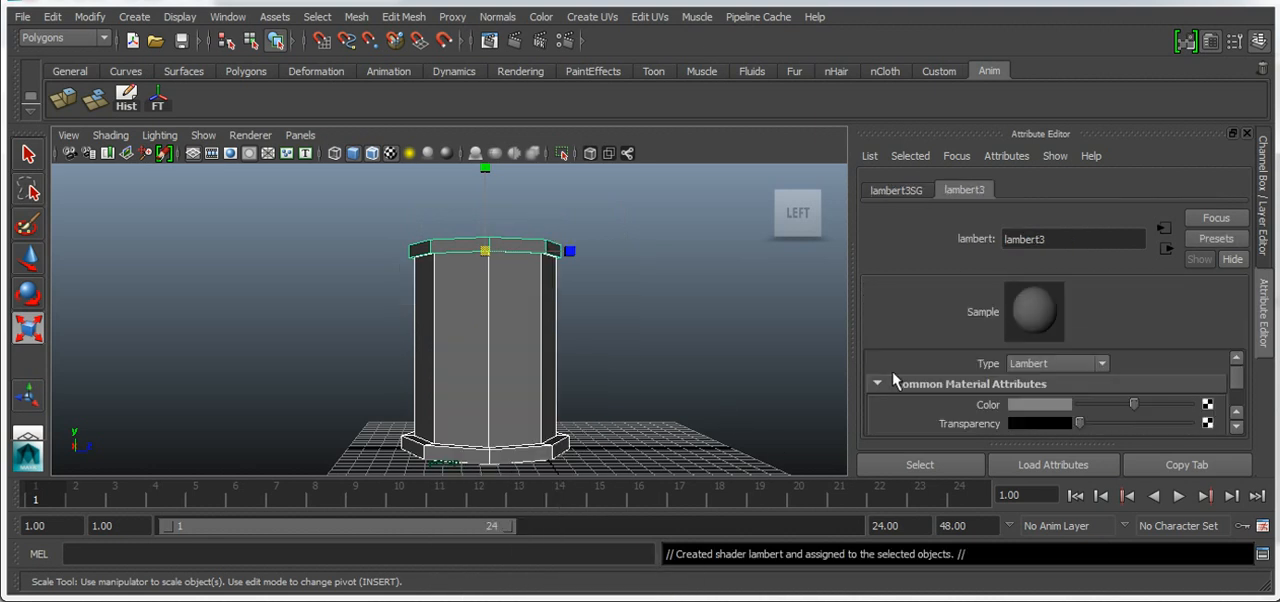
Set the shared Lambert material's color to near-white with a value of 0.983 and clear the selection
click(1063, 404)
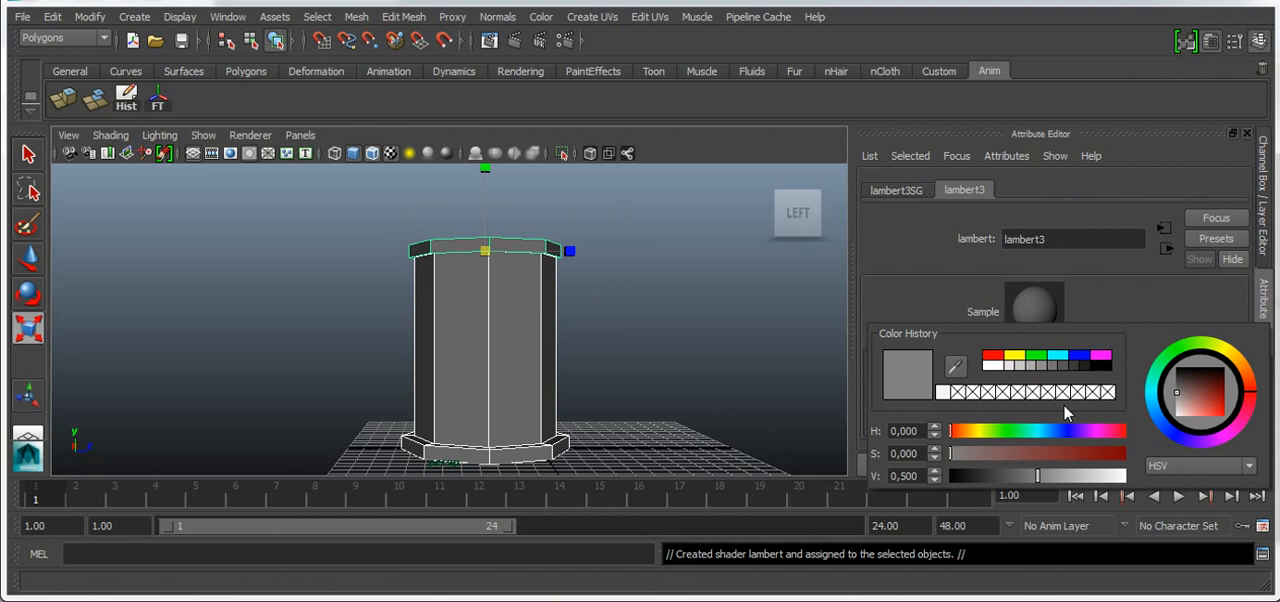
click(993, 366)
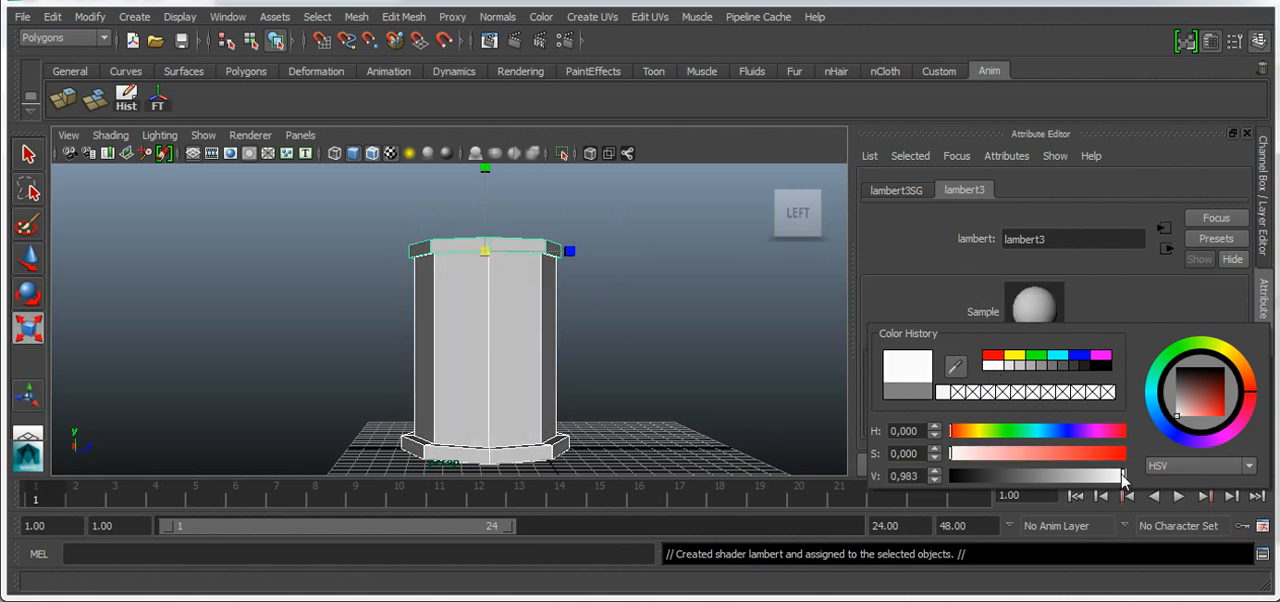
click(710, 316)
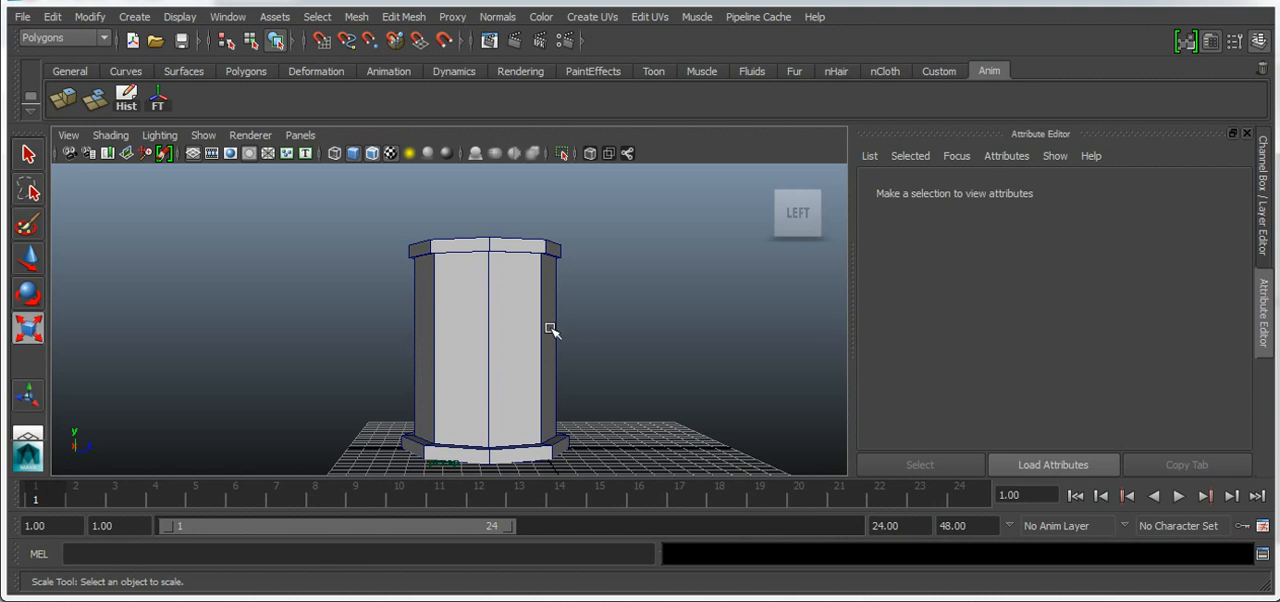
View the top of the model from above and examine the roof in the windmill reference photo Referencia 1
mouse_move(798, 211)
mouse_move(798, 211)
mouse_down()
mouse_move(770, 213)
mouse_move(762, 243)
mouse_move(738, 213)
mouse_up()
drag(905, 215, 876, 233)
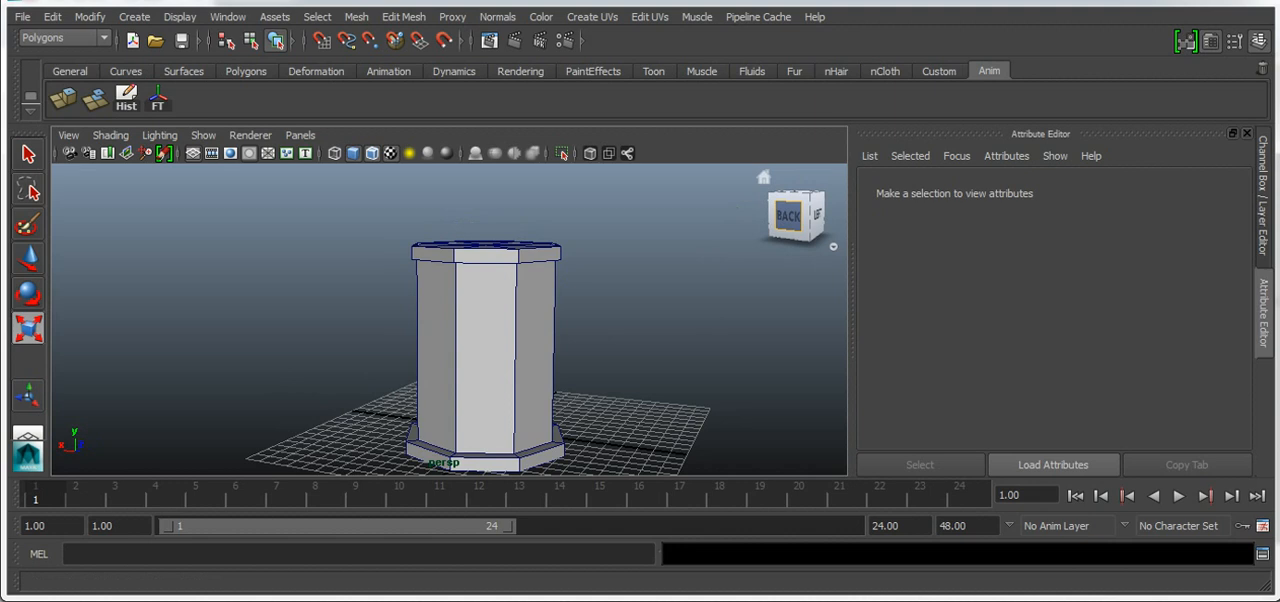
drag(795, 215, 812, 260)
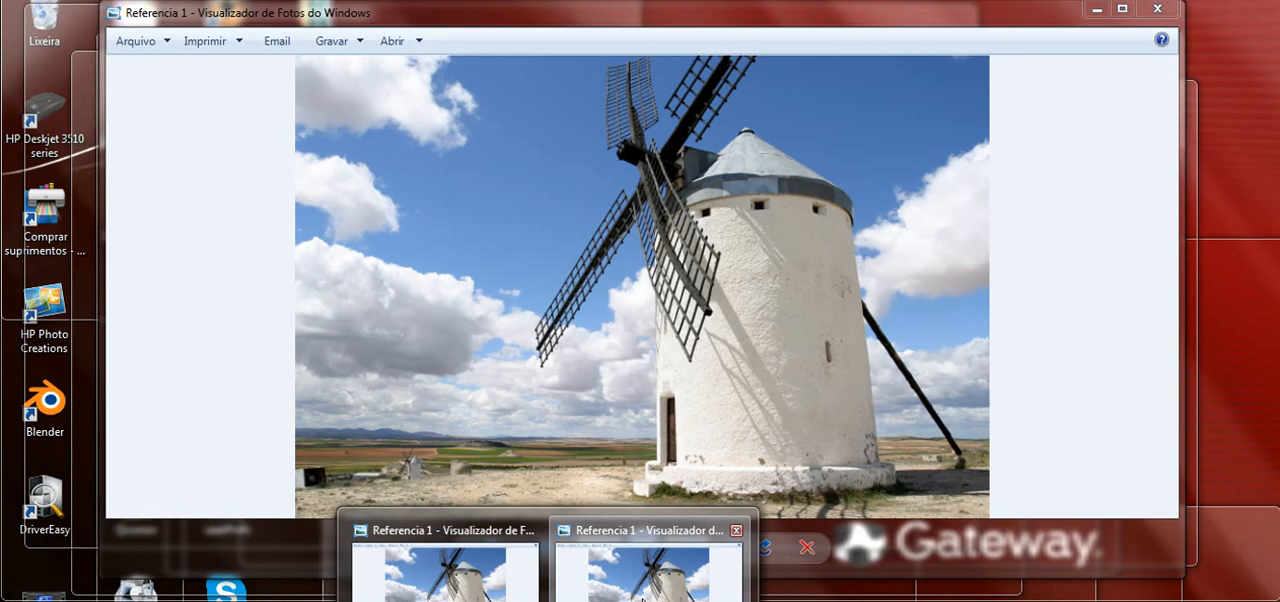
click(643, 588)
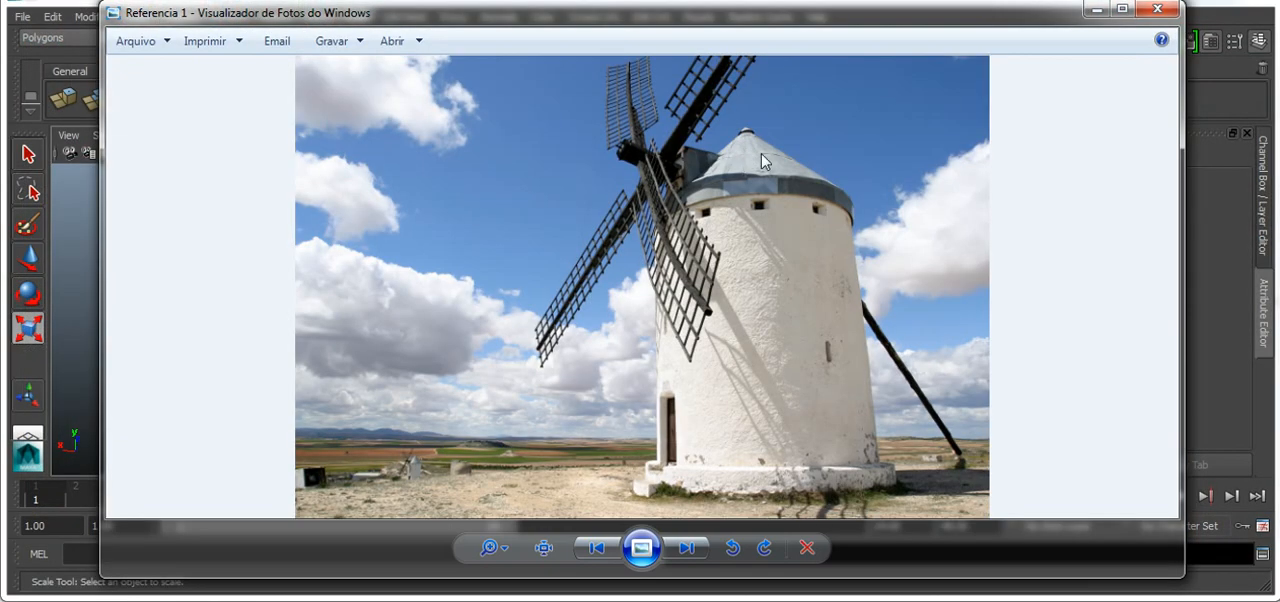
click(1097, 9)
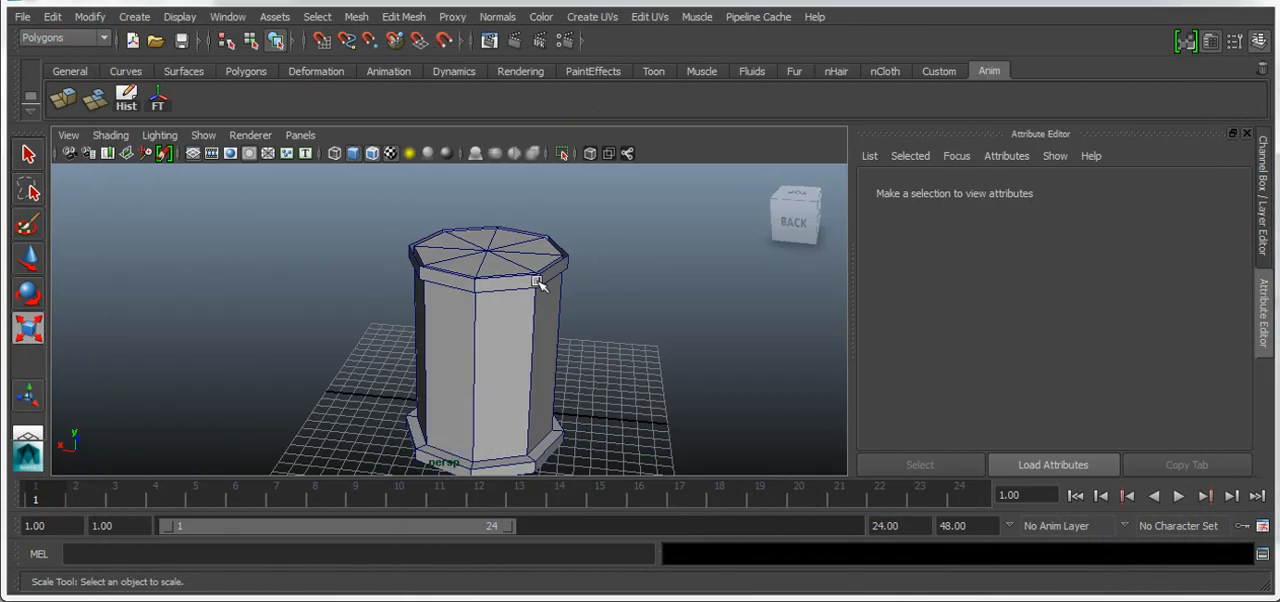
Switch the top cap to edge selection and select the whole edge loop along its upper rim
scroll(510, 280, up, 4)
scroll(518, 281, up, 2)
scroll(530, 283, down, 2)
alt+drag(537, 283, 578, 355)
scroll(550, 320, up, 2)
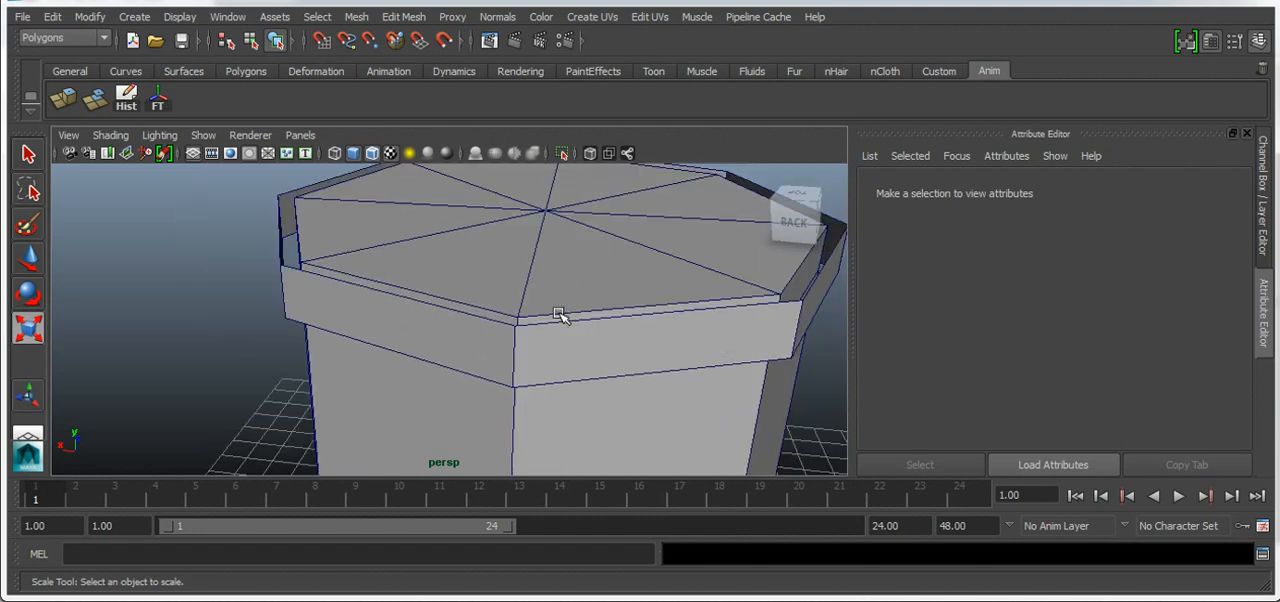
click(436, 332)
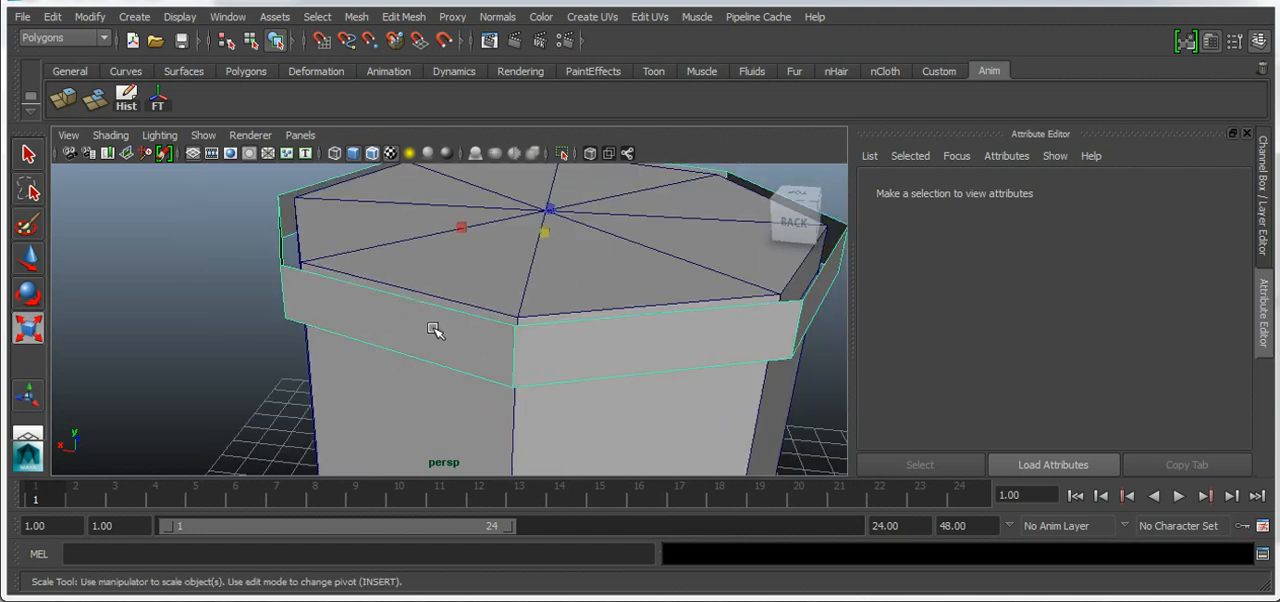
right_drag(566, 323, 566, 236)
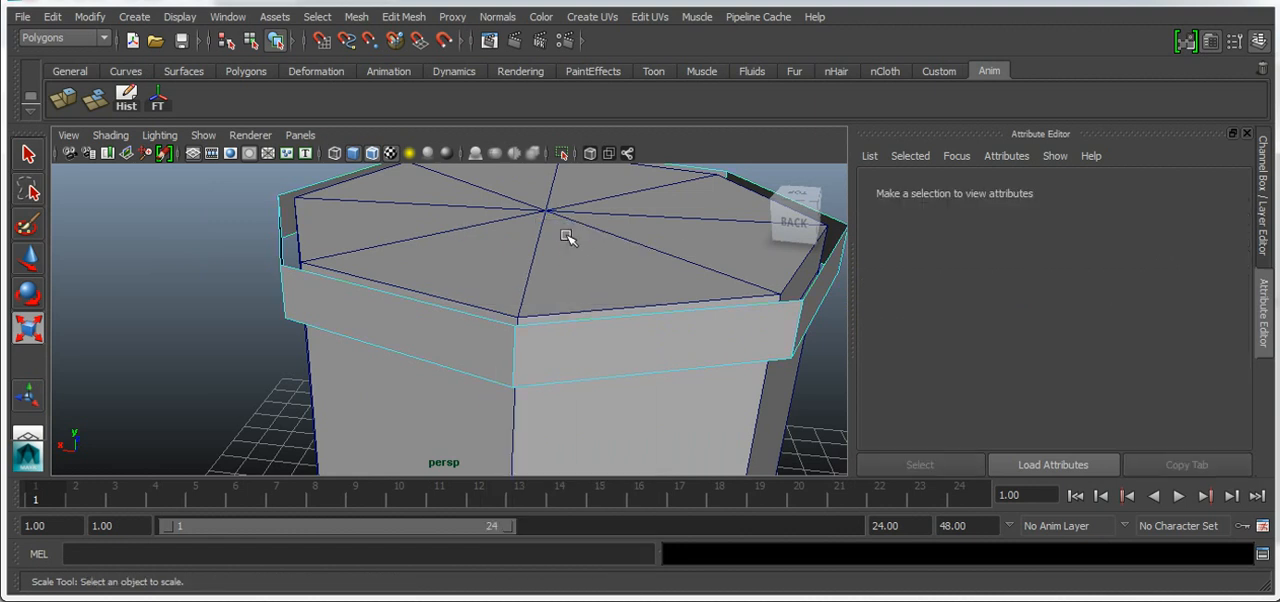
click(594, 321)
double_click(594, 321)
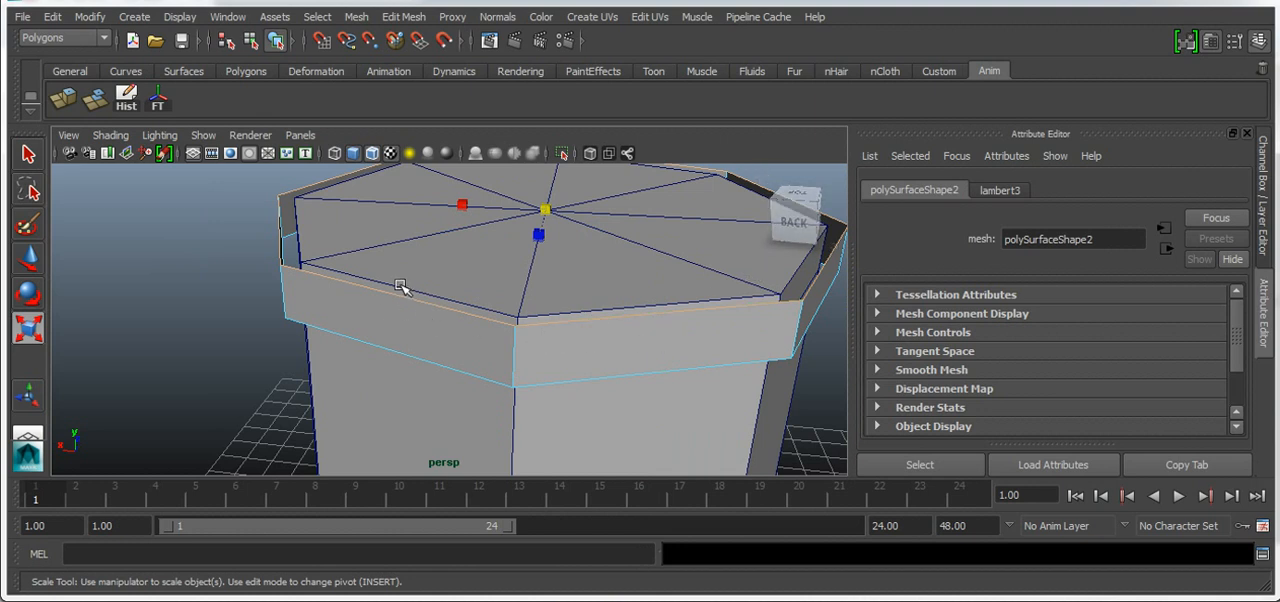
Extrude the cap's upper edge loop and move the new edges straight up to a height of about 16.09 cm
scroll(500, 311, down, 2)
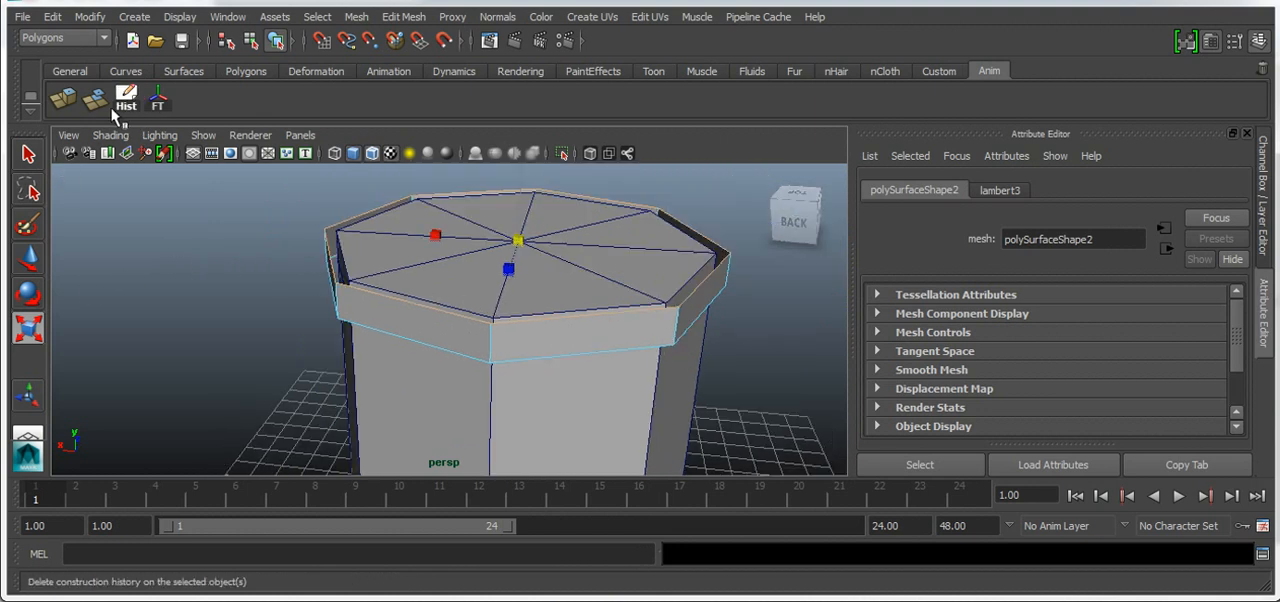
click(63, 103)
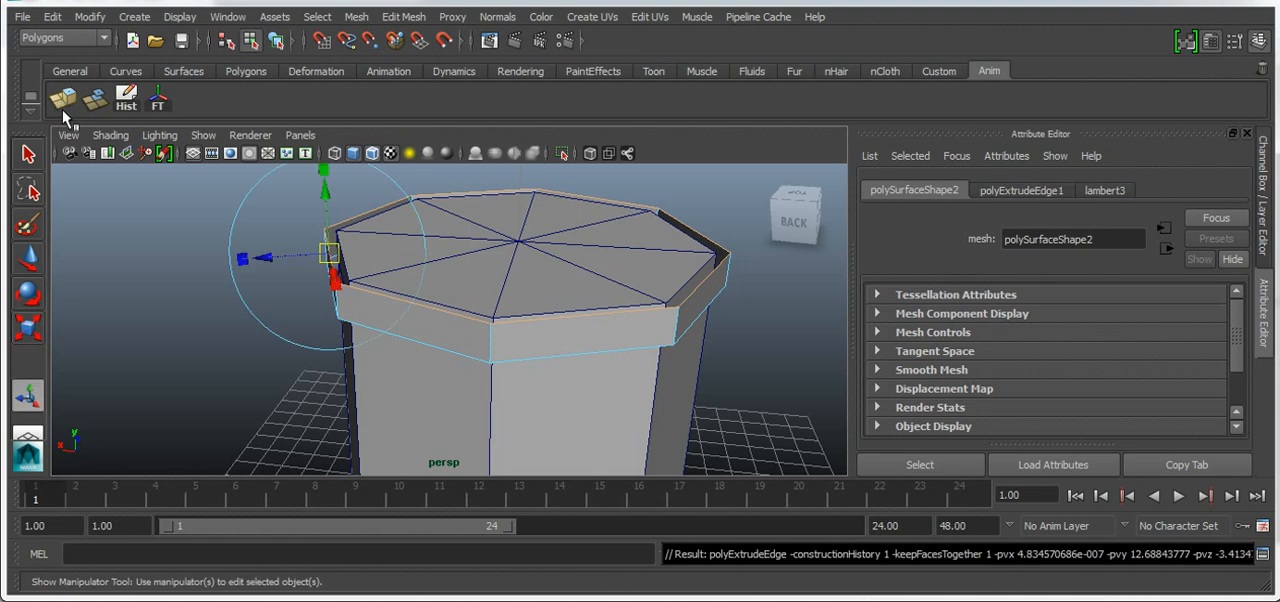
scroll(595, 217, down, 2)
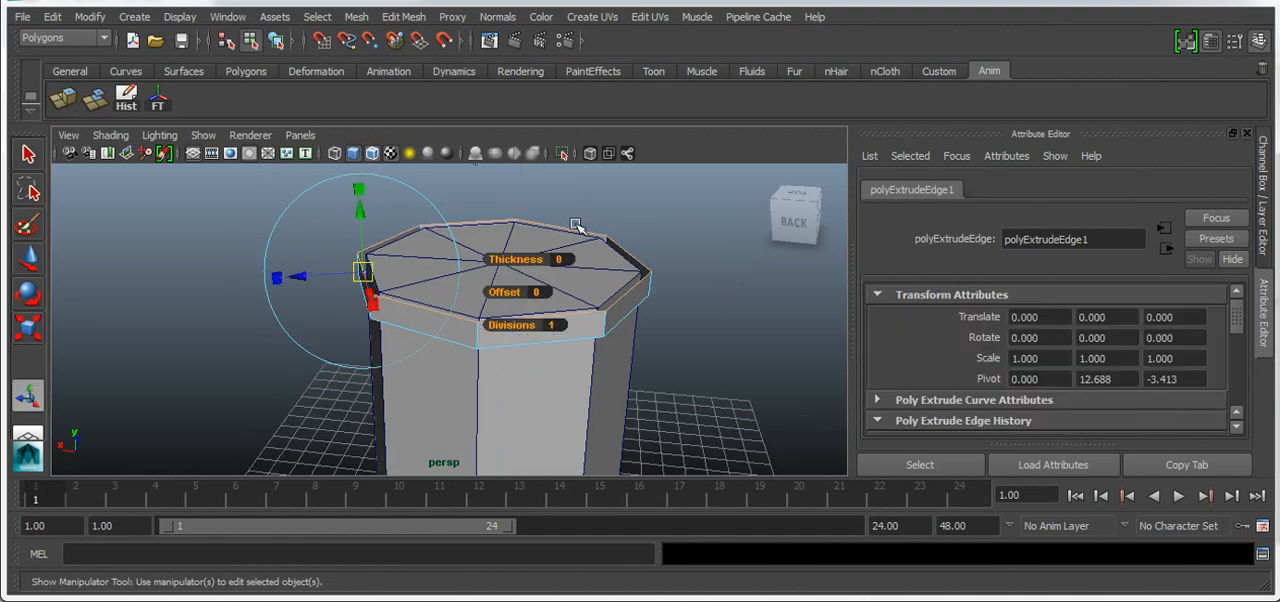
scroll(576, 224, down, 2)
click(498, 173)
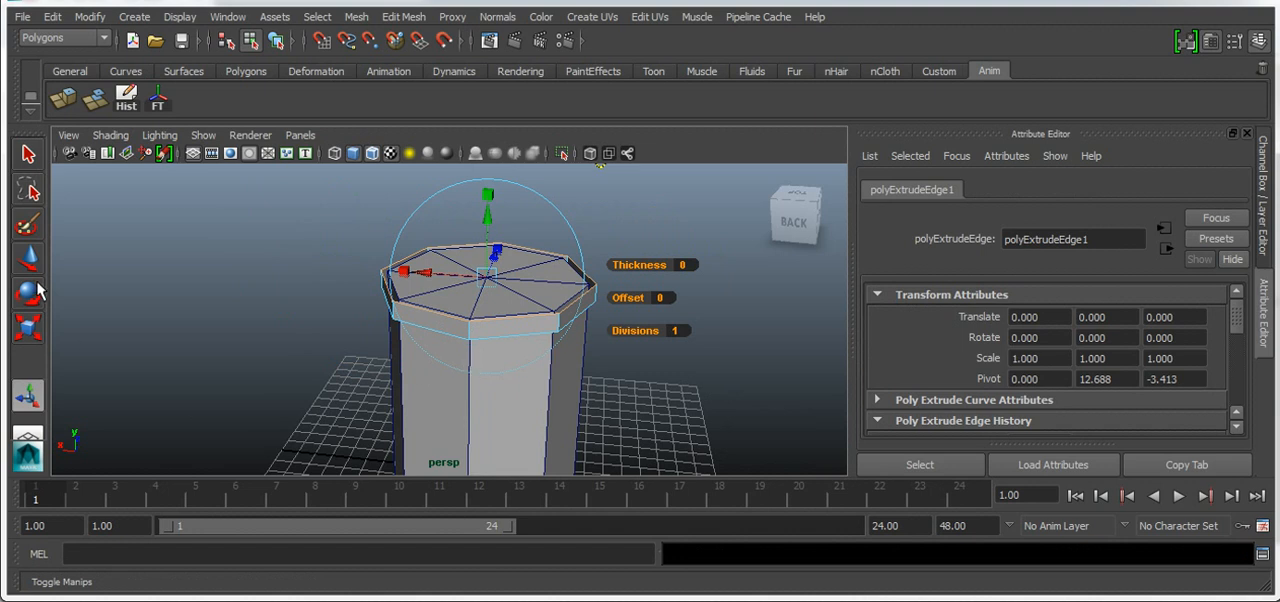
key(w)
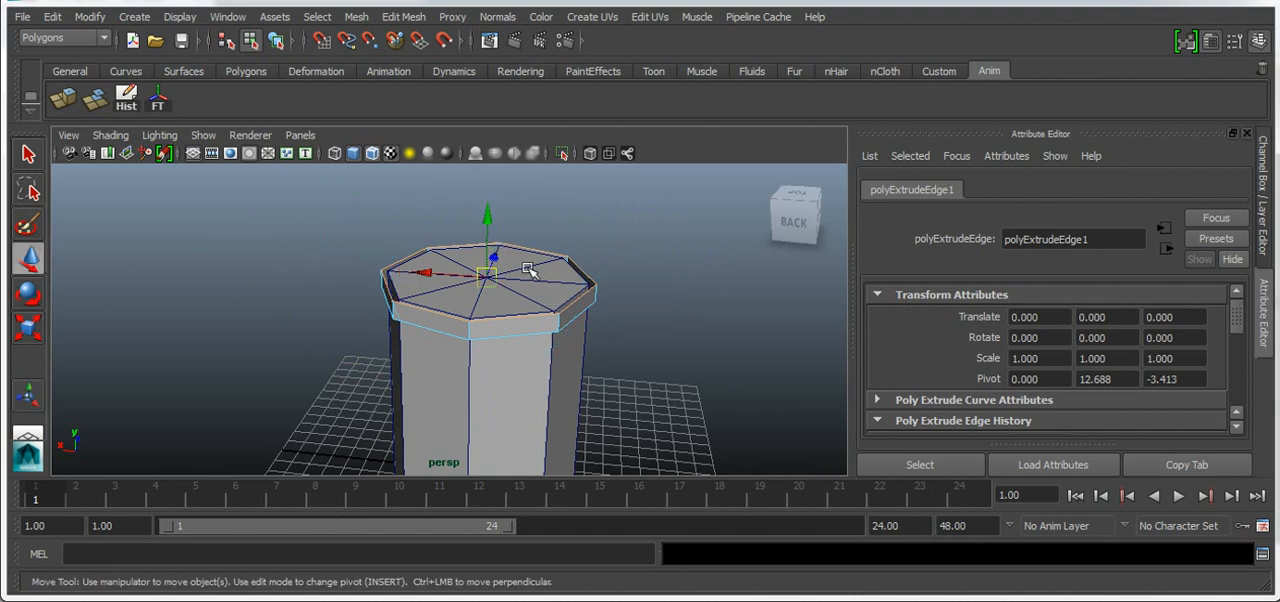
drag(487, 250, 492, 182)
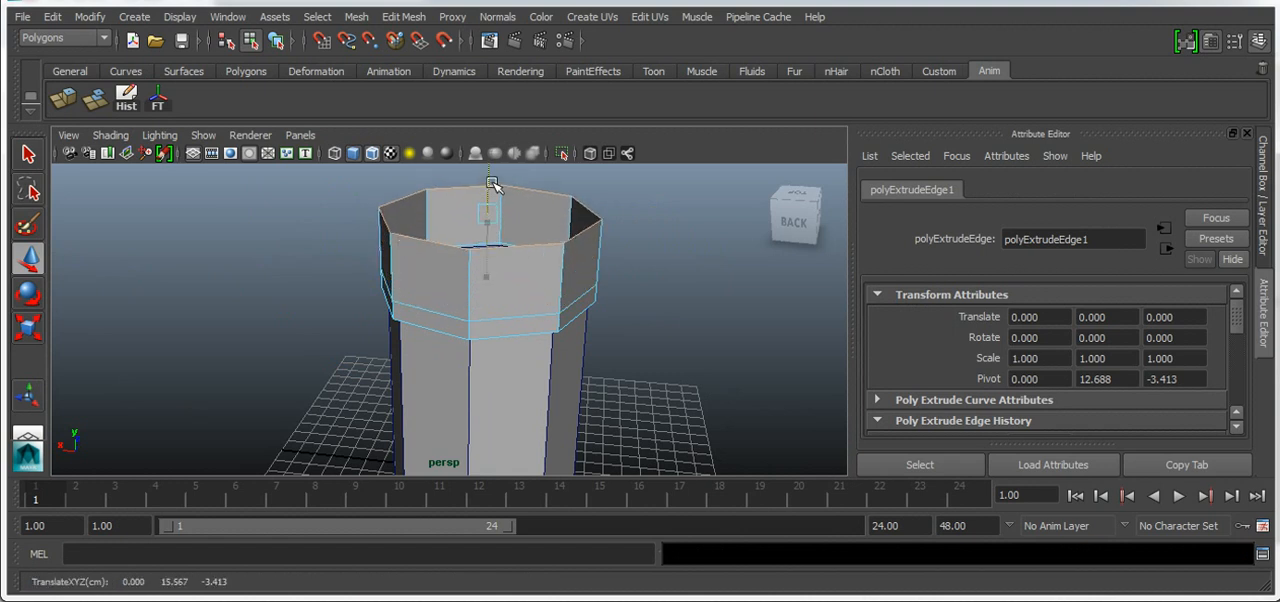
drag(796, 221, 792, 206)
scroll(669, 329, down, 4)
drag(472, 220, 472, 217)
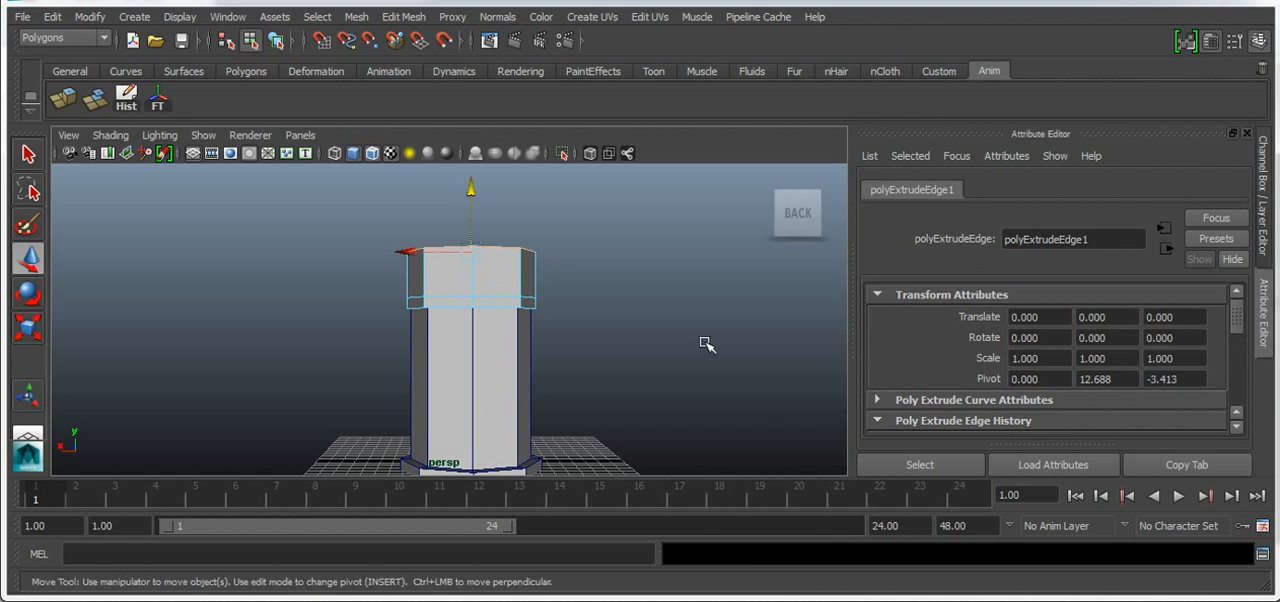
Scale the raised edge loop uniformly inward almost to a point to form a conical roof
drag(797, 212, 797, 232)
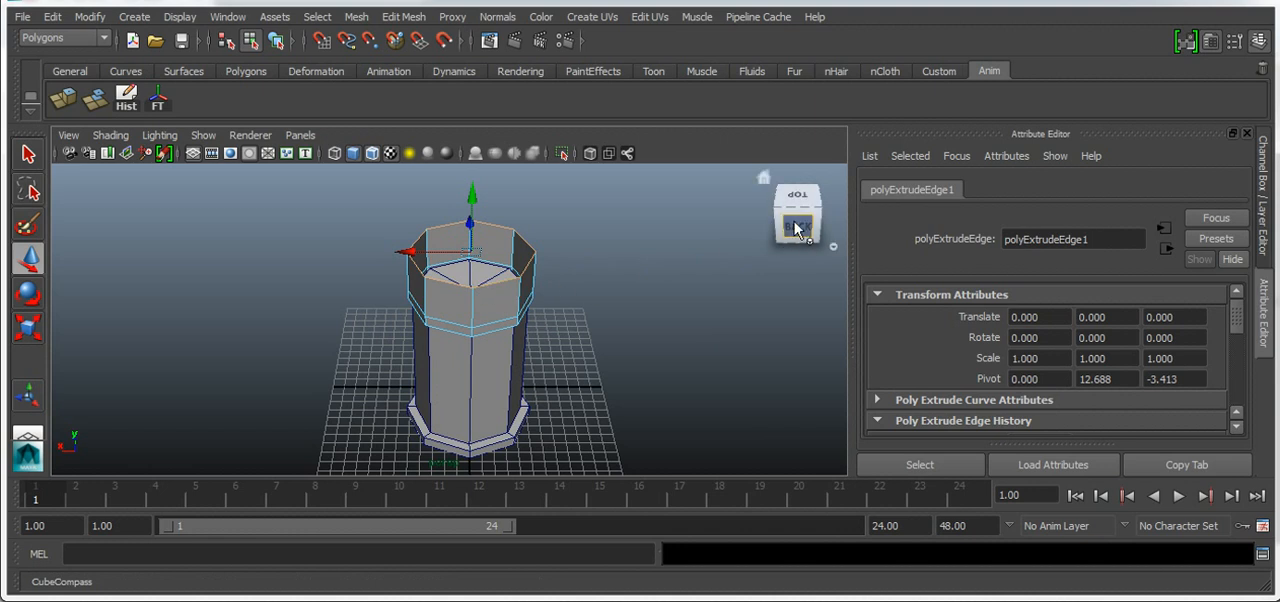
click(28, 327)
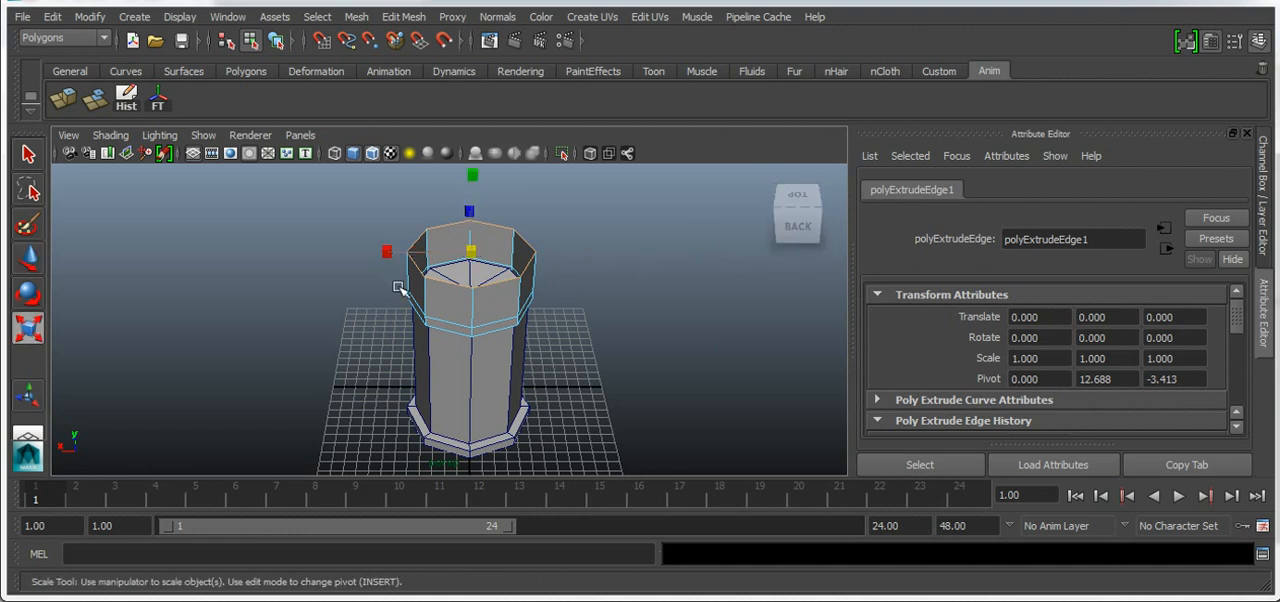
drag(474, 248, 394, 275)
scroll(488, 240, up, 4)
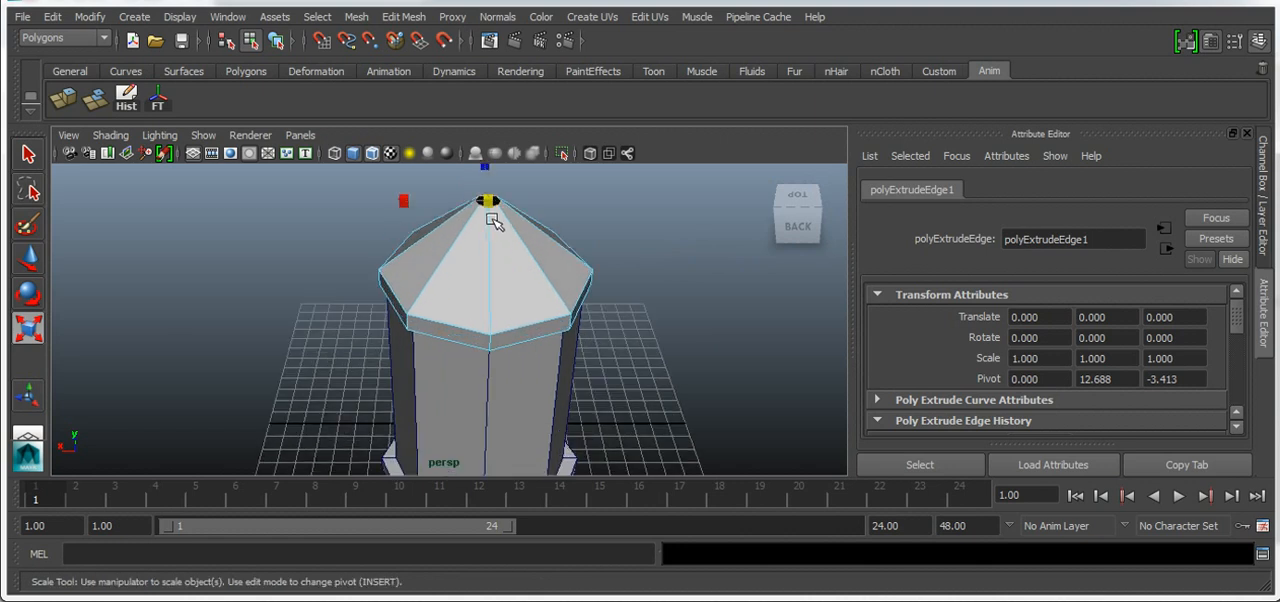
drag(488, 199, 479, 203)
scroll(504, 209, up, 1)
scroll(506, 211, down, 1)
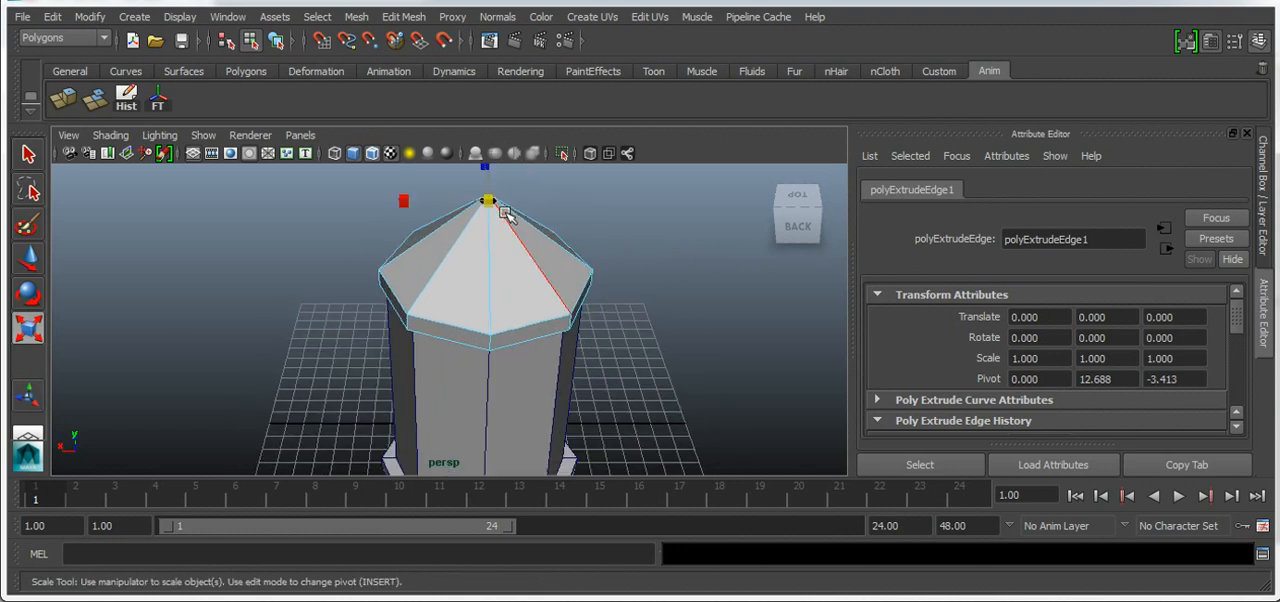
Compare the whole tower in the back view with the windmill reference photo Referencia 1
click(797, 226)
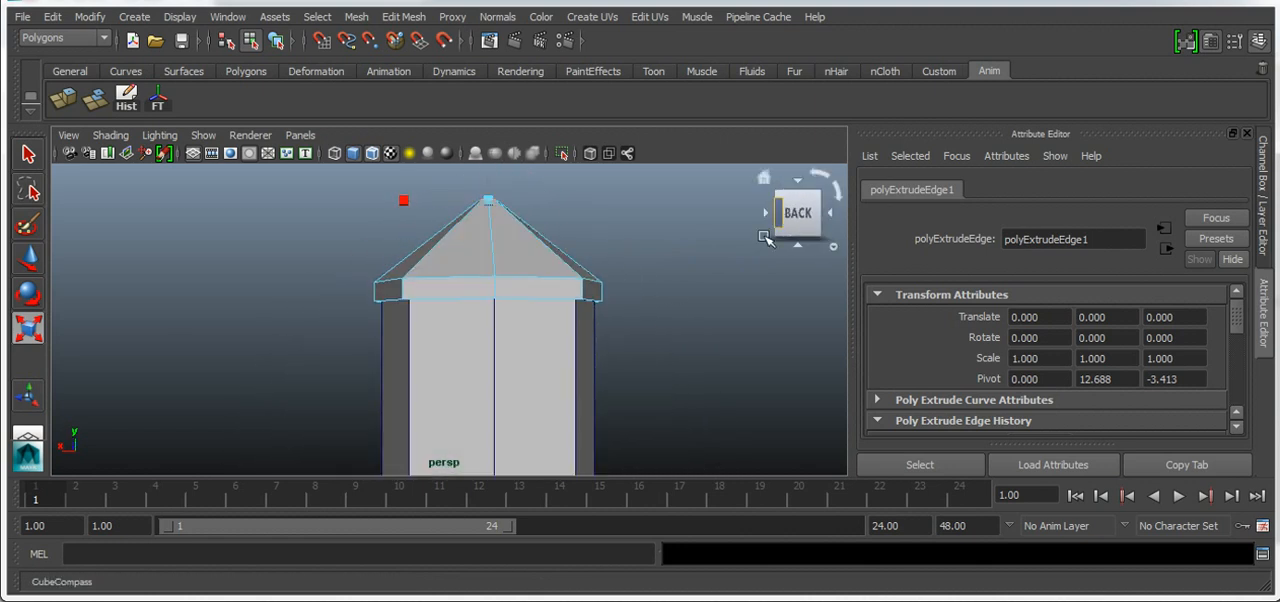
scroll(699, 338, down, 2)
scroll(553, 403, down, 2)
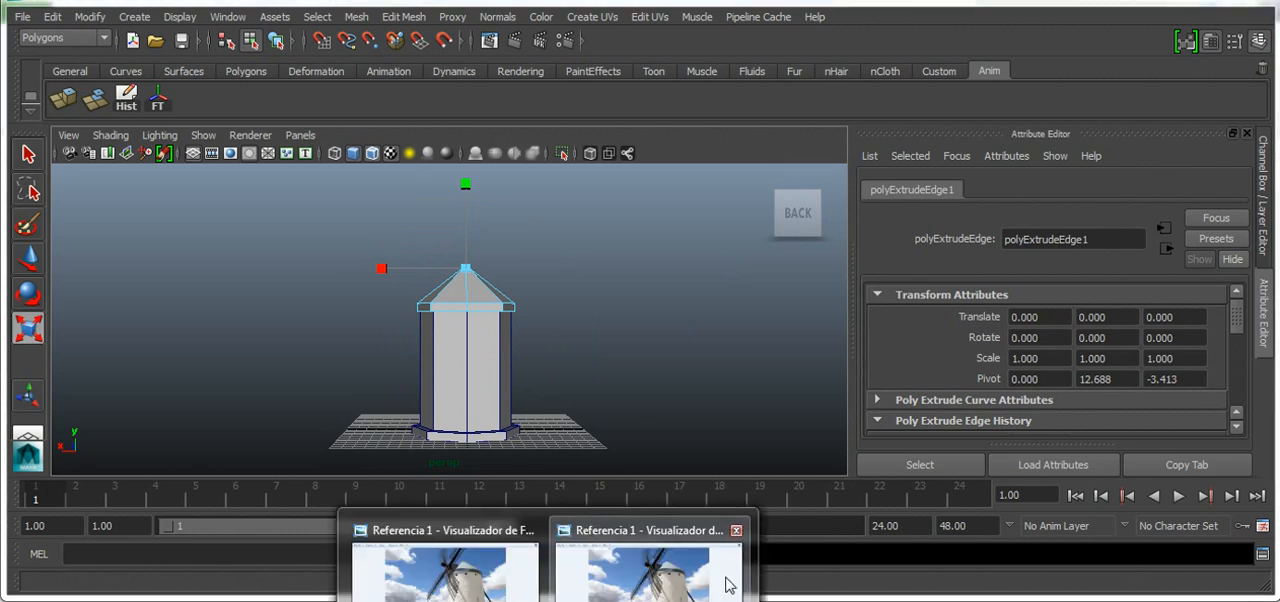
click(720, 572)
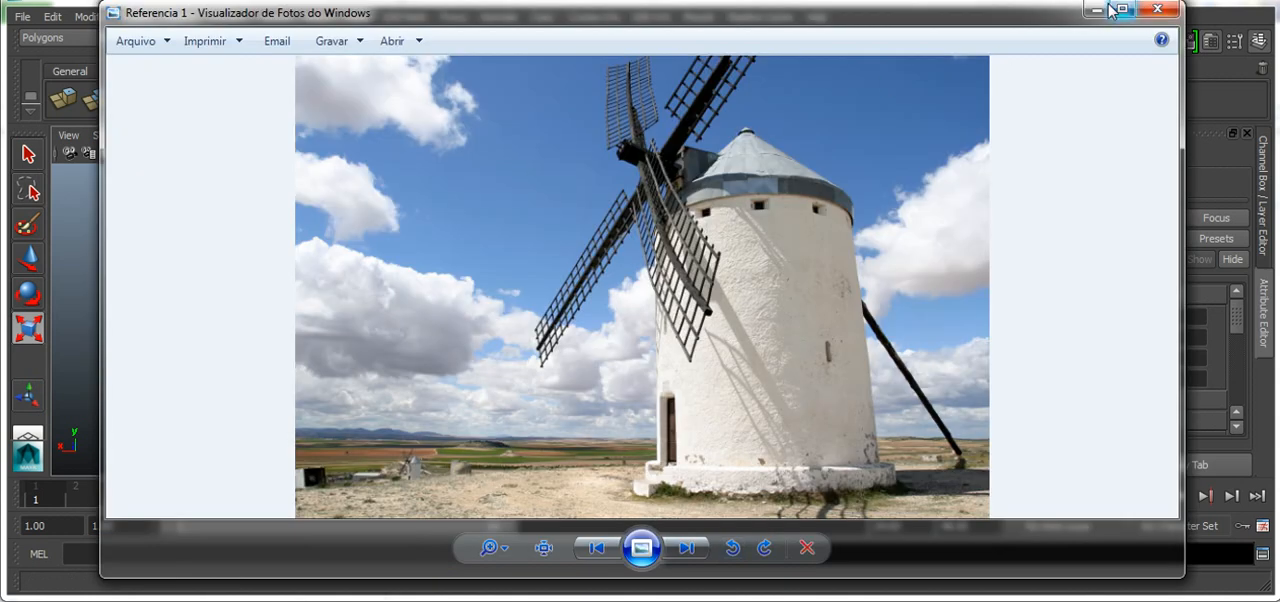
click(1096, 9)
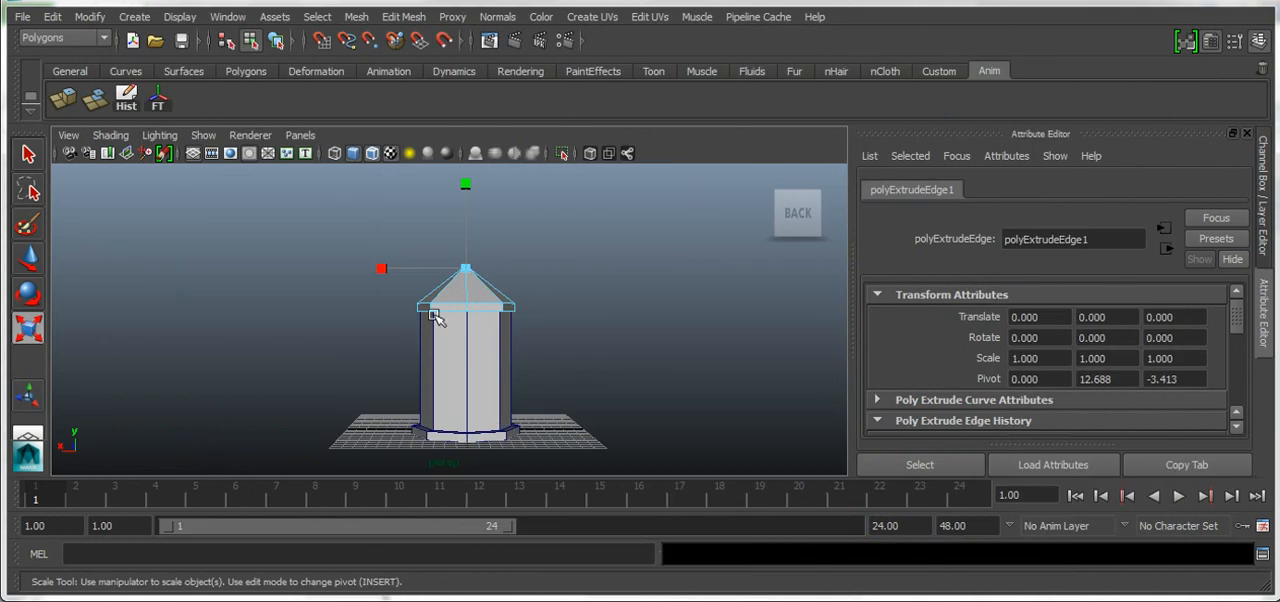
Scale the open edge ring at the roof's peak down further to narrow the hole
scroll(448, 270, up, 4)
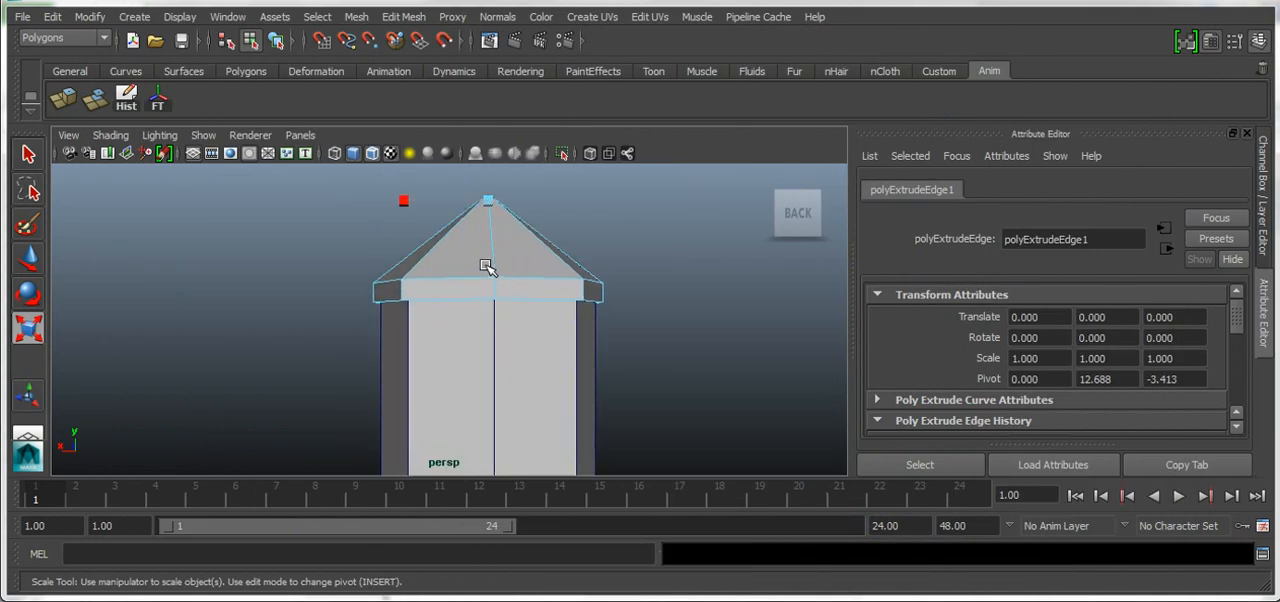
scroll(500, 262, up, 5)
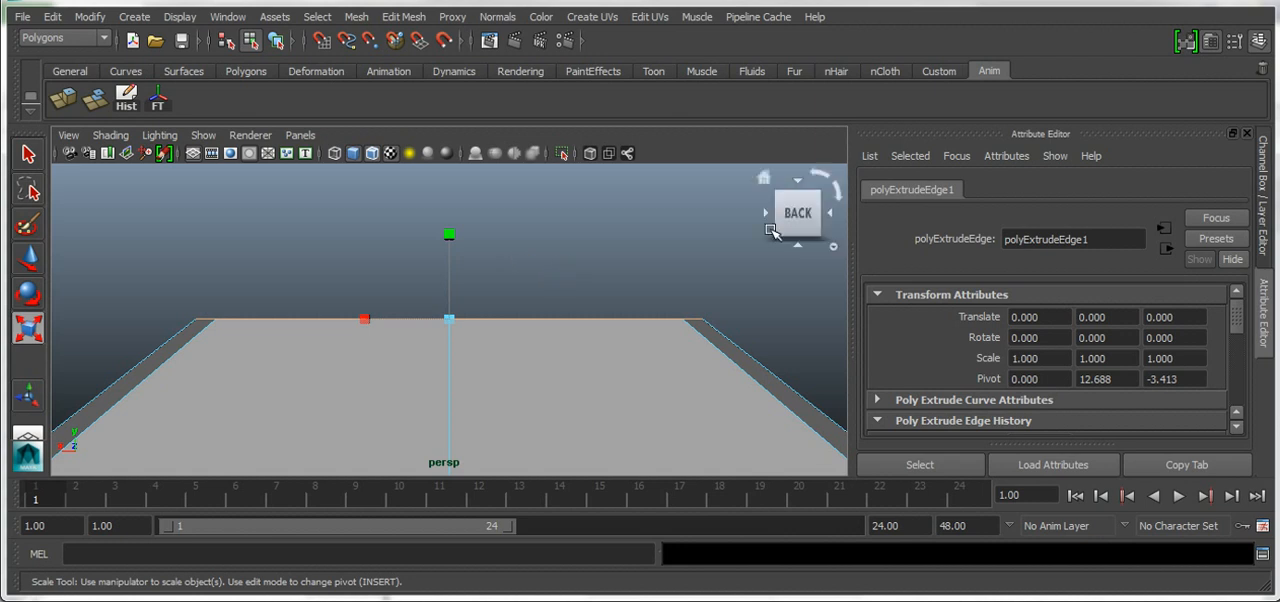
drag(796, 223, 788, 230)
scroll(727, 285, down, 2)
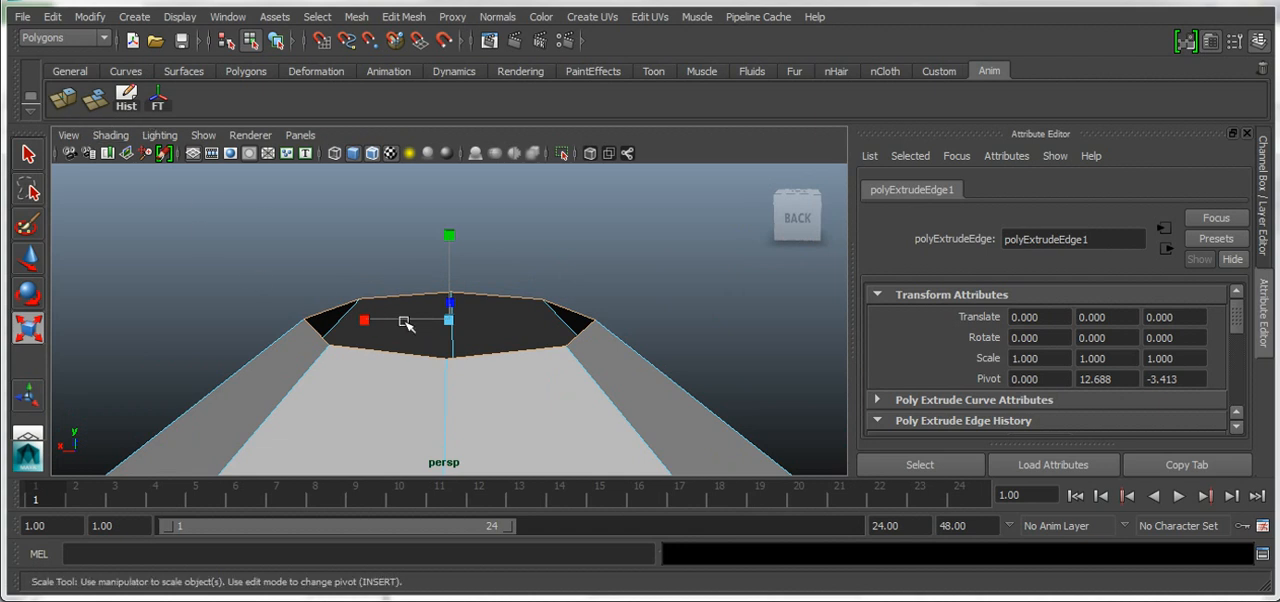
drag(452, 321, 438, 350)
scroll(437, 352, up, 5)
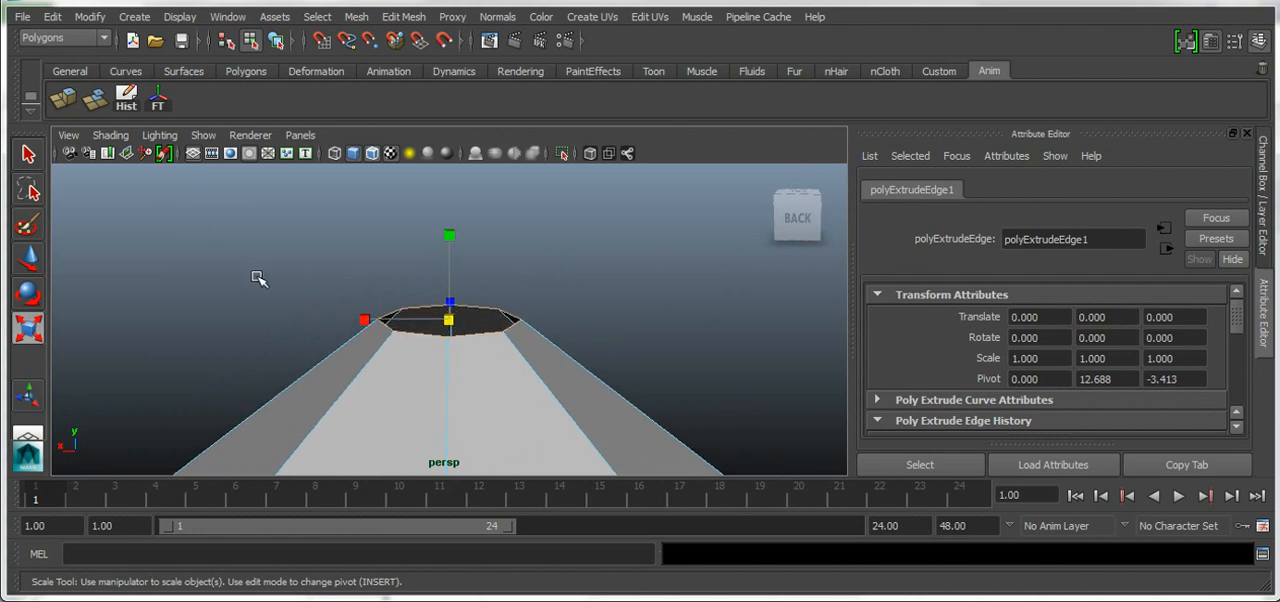
Extrude the peak's edge ring outward into a small flared lip and extrude it again up and inward into a small cone
click(62, 98)
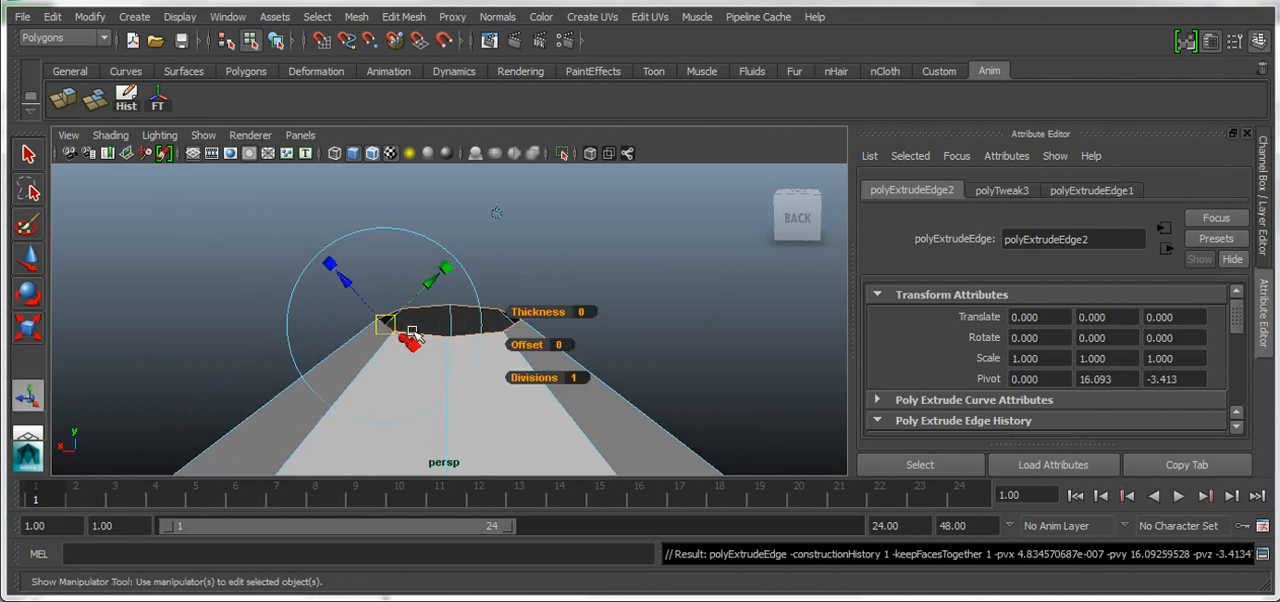
drag(352, 291, 328, 281)
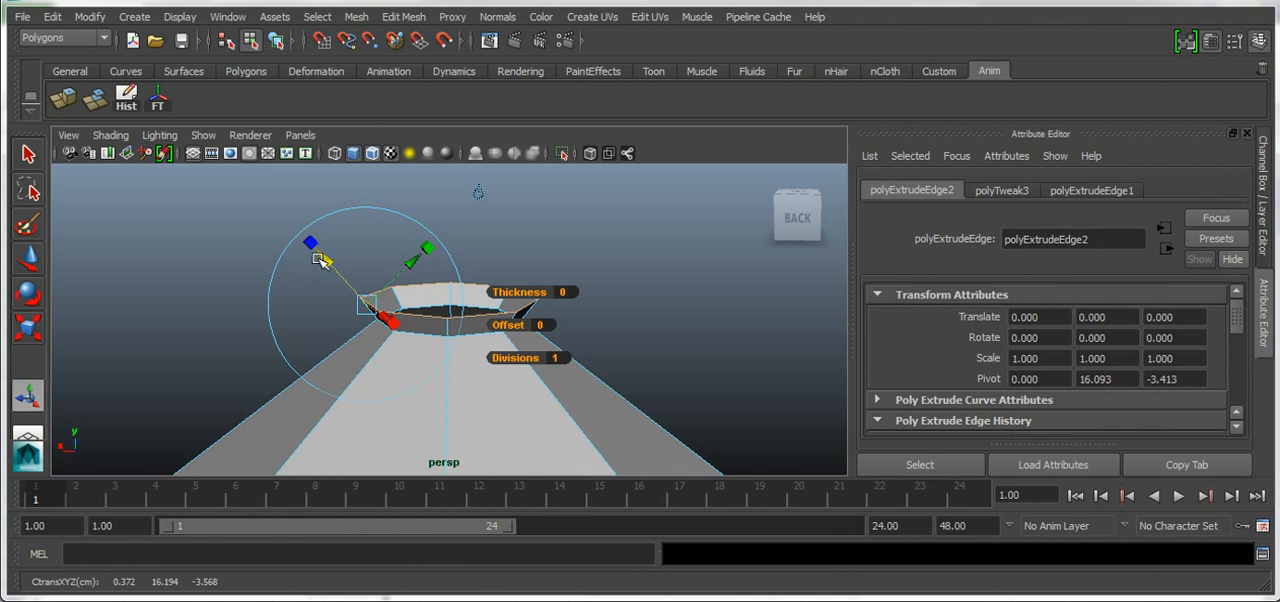
key(g)
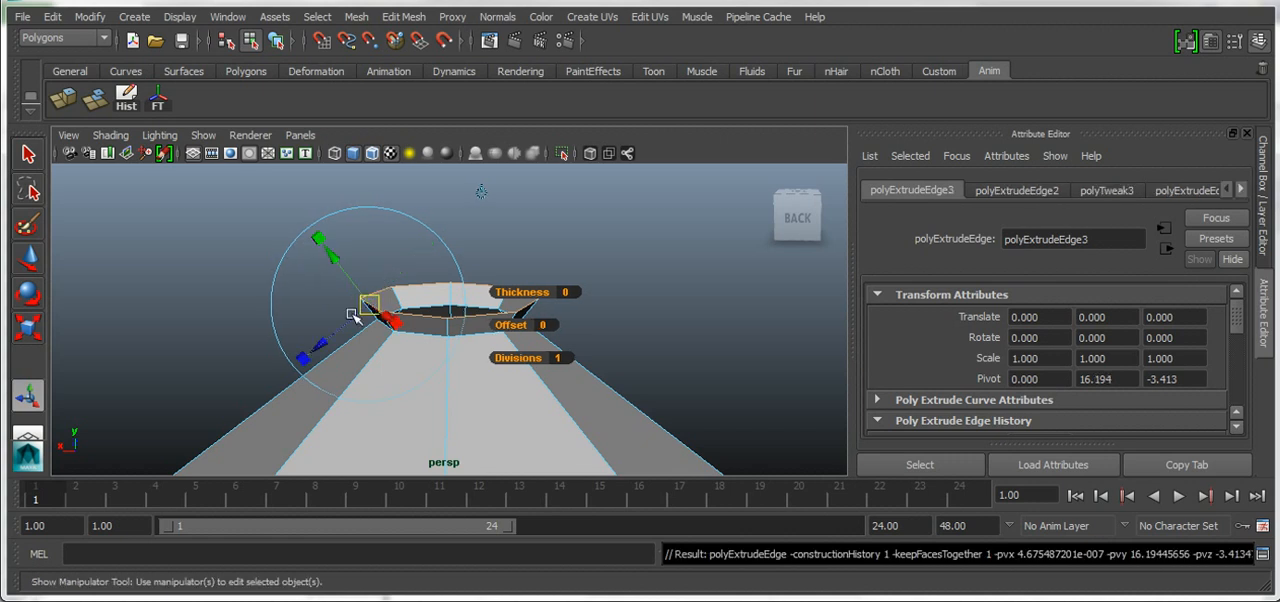
drag(325, 344, 417, 306)
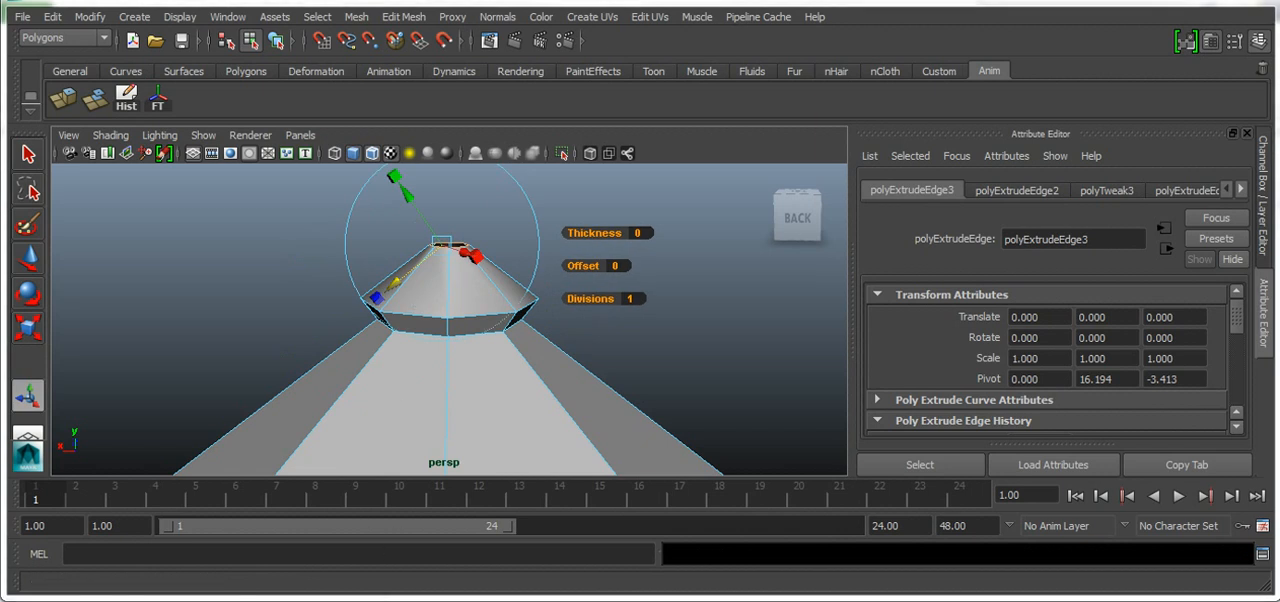
Examine the small cap at the roof's peak in the reference photo Referencia 1, and return to the Maya scene
mouse_move(548, 600)
click(655, 575)
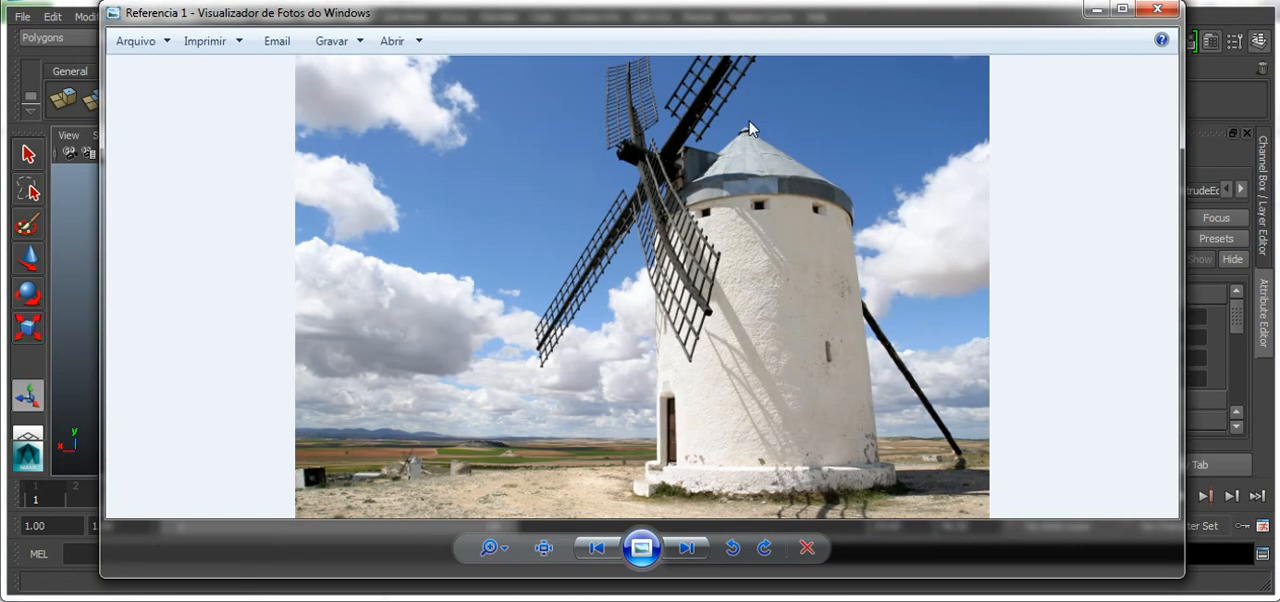
scroll(750, 130, up, 2)
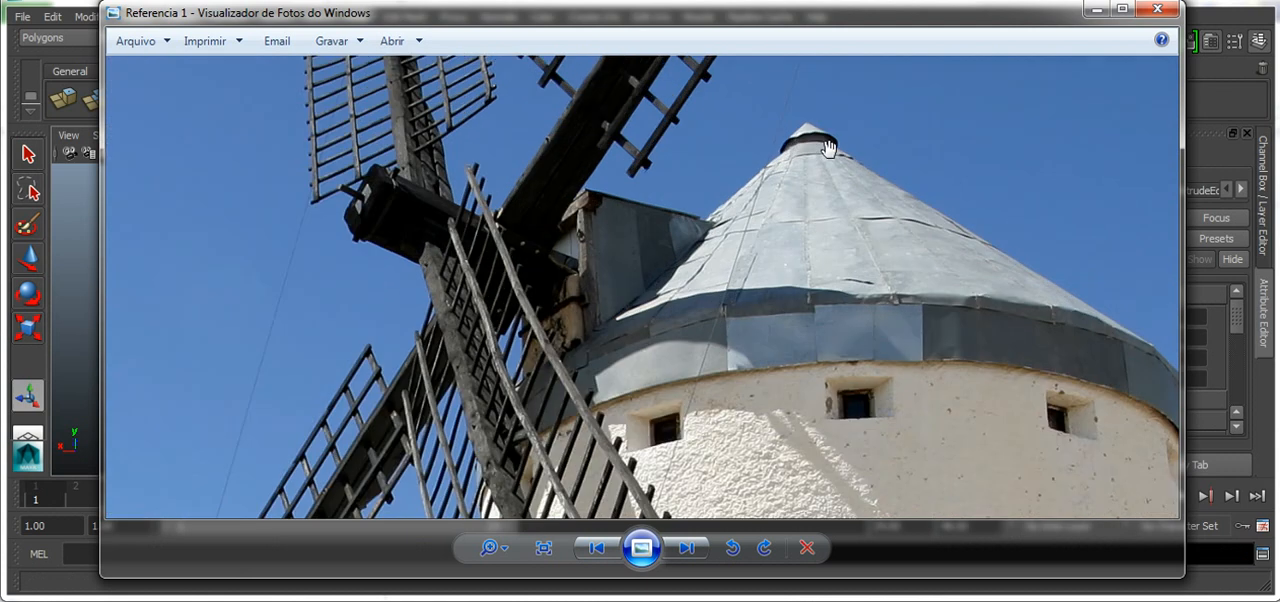
scroll(813, 292, down, 2)
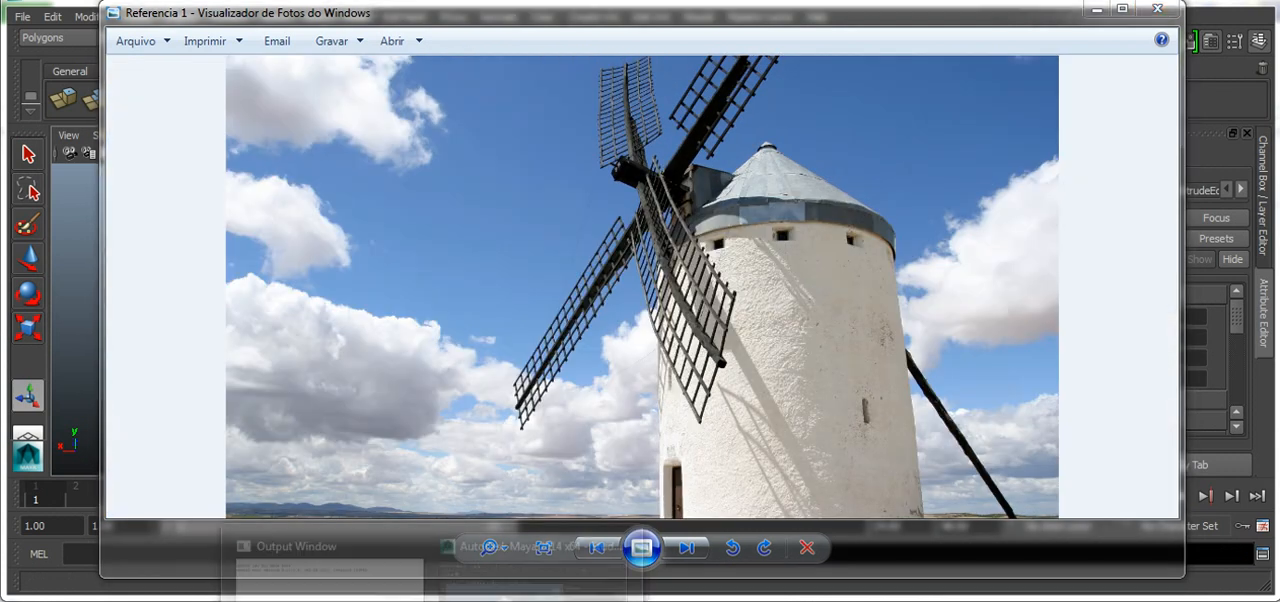
click(534, 592)
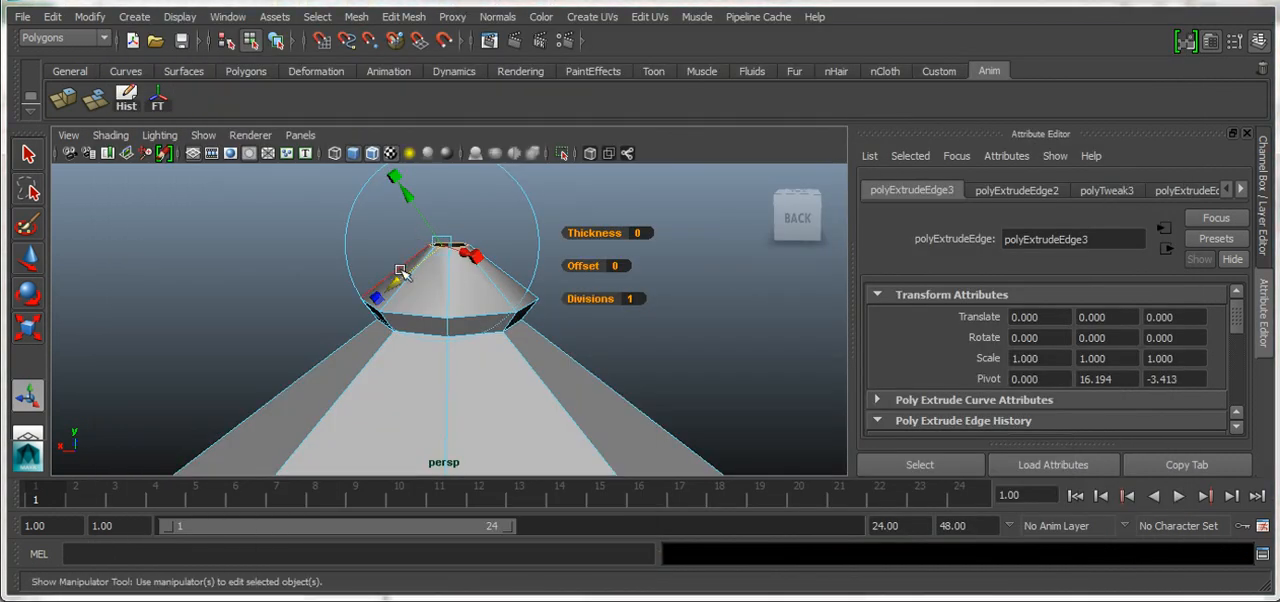
Pull the extruded top edge ring of the finial further up and inward to a pointed tip, and clear the selection
drag(399, 282, 423, 268)
key(t)
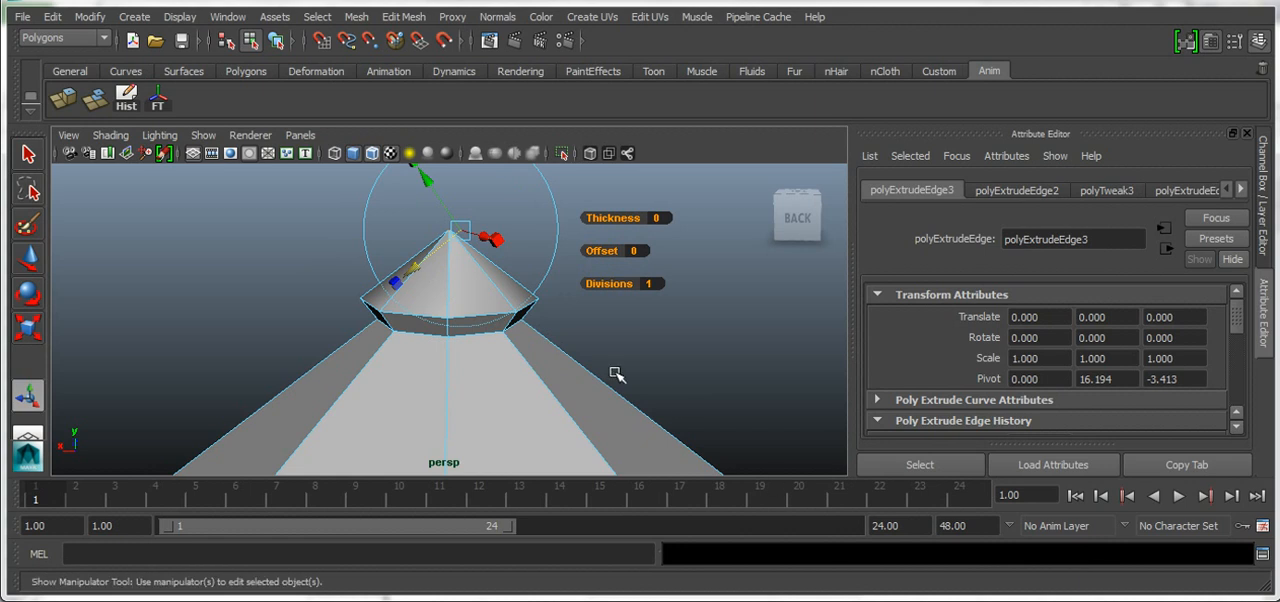
scroll(557, 386, down, 4)
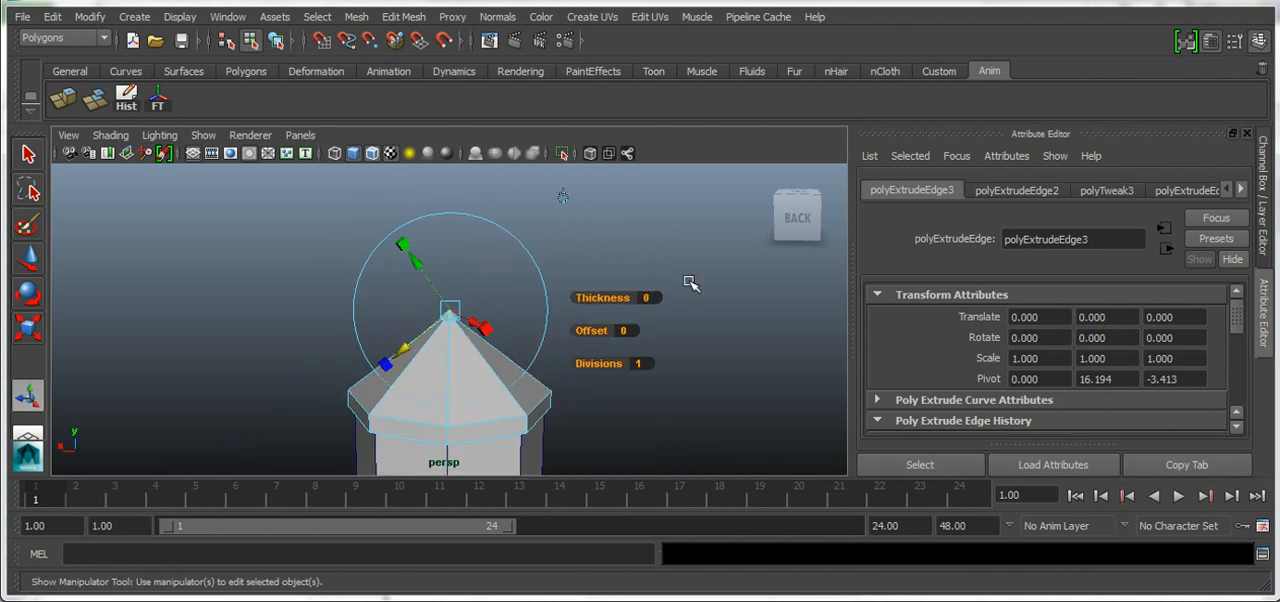
click(700, 314)
scroll(466, 348, up, 2)
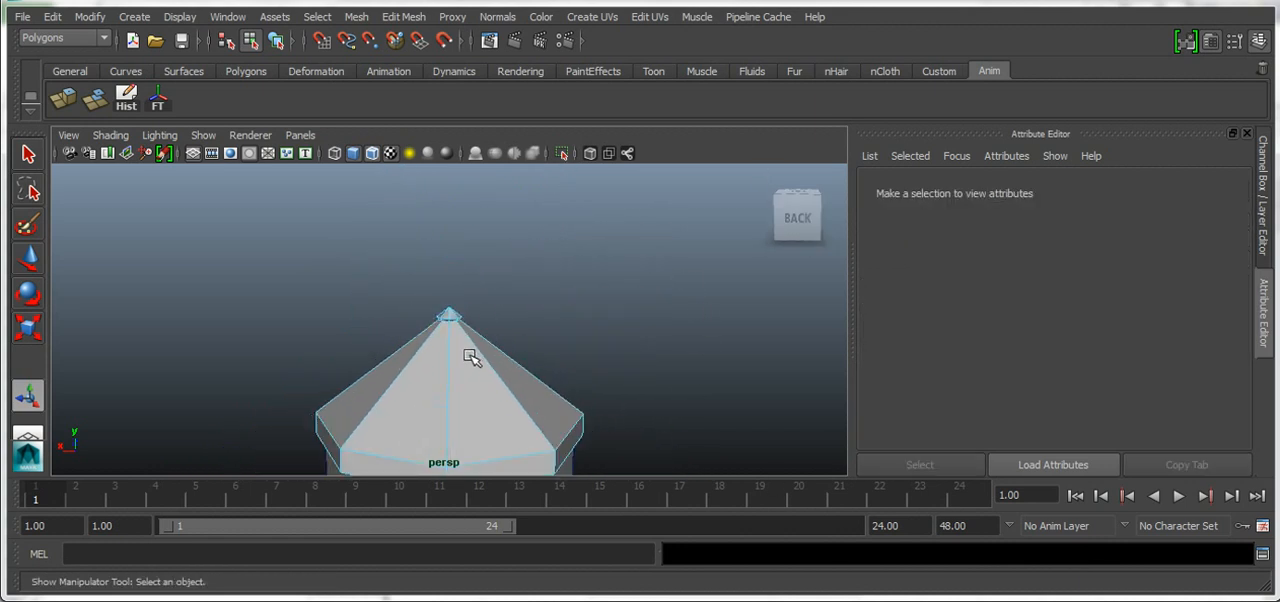